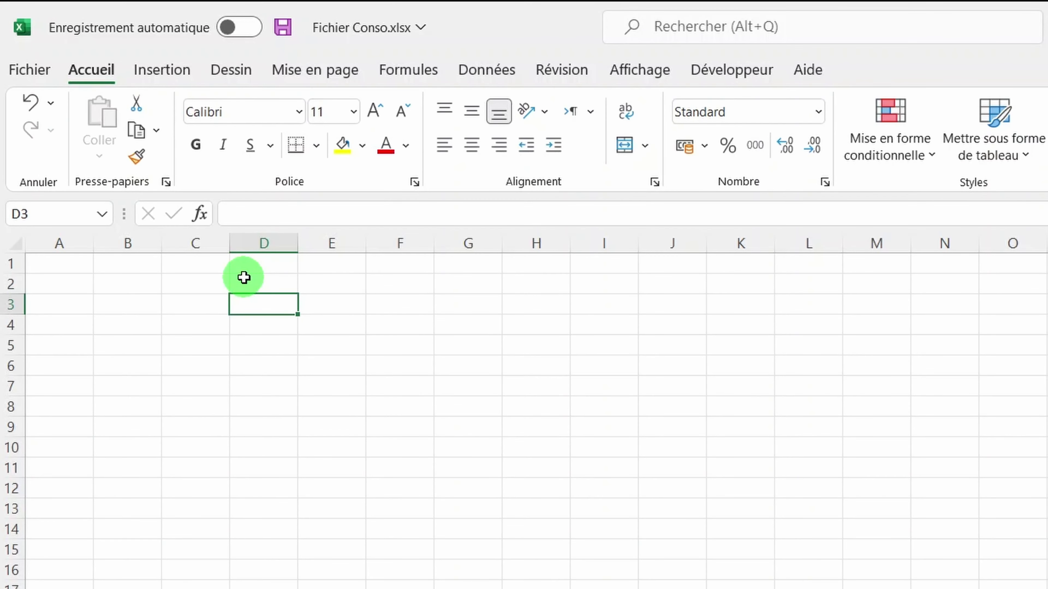
Step: Start a data import from a folder, choosing the Source folder inside Conso Files
left_click_drag(243, 277, 493, 77)
left_click(493, 77)
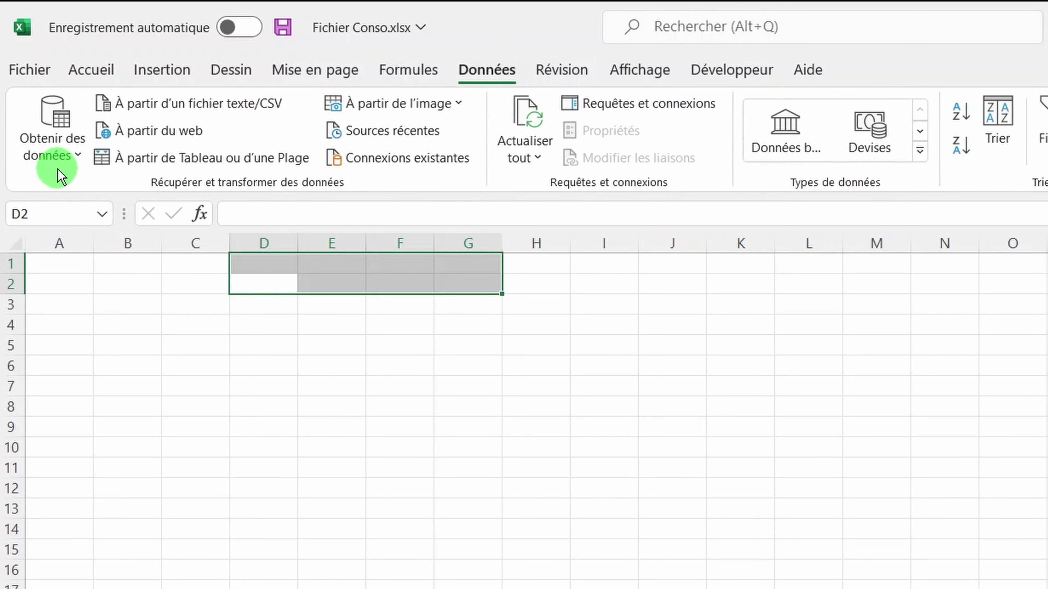
left_click(57, 147)
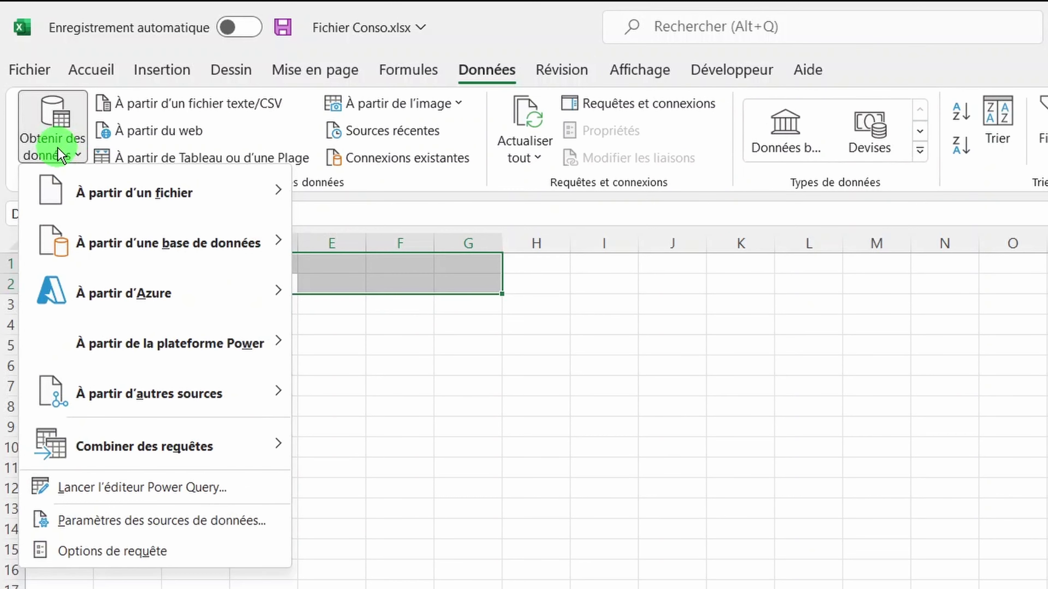
left_click(174, 209)
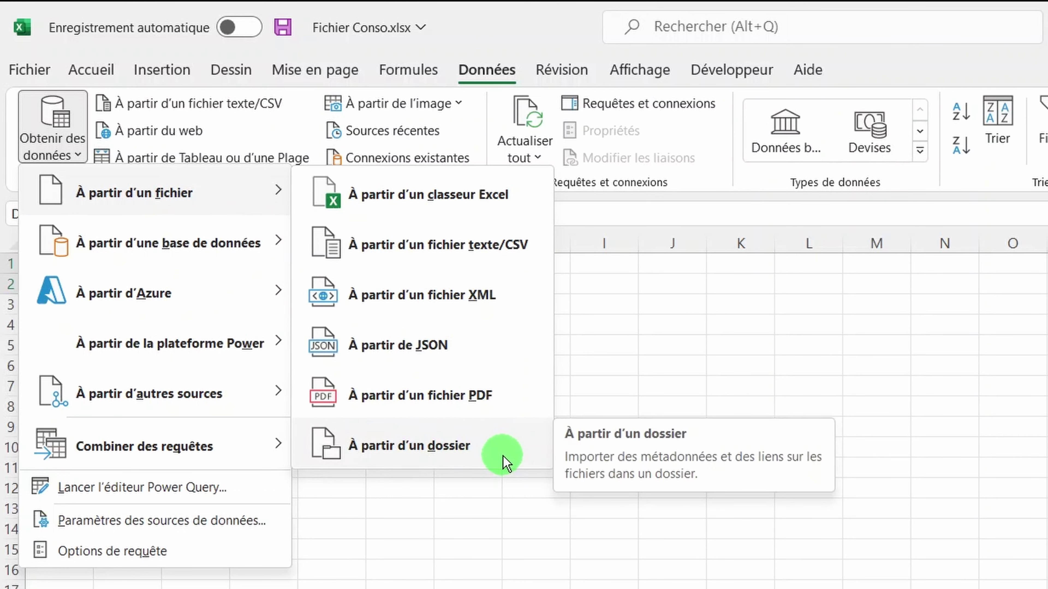
left_click(505, 463)
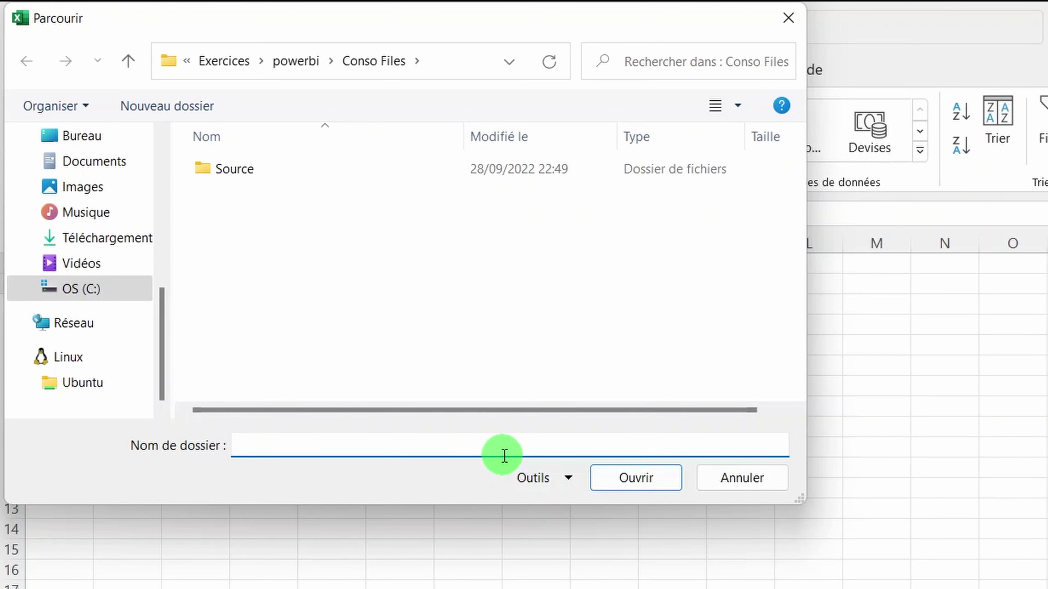
left_click(251, 181)
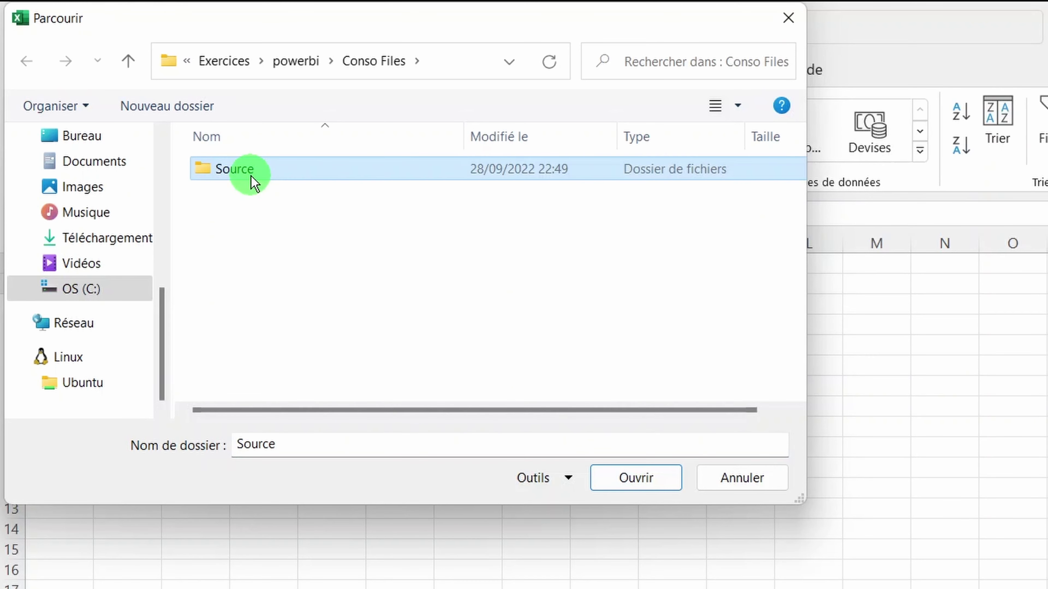
left_click(633, 486)
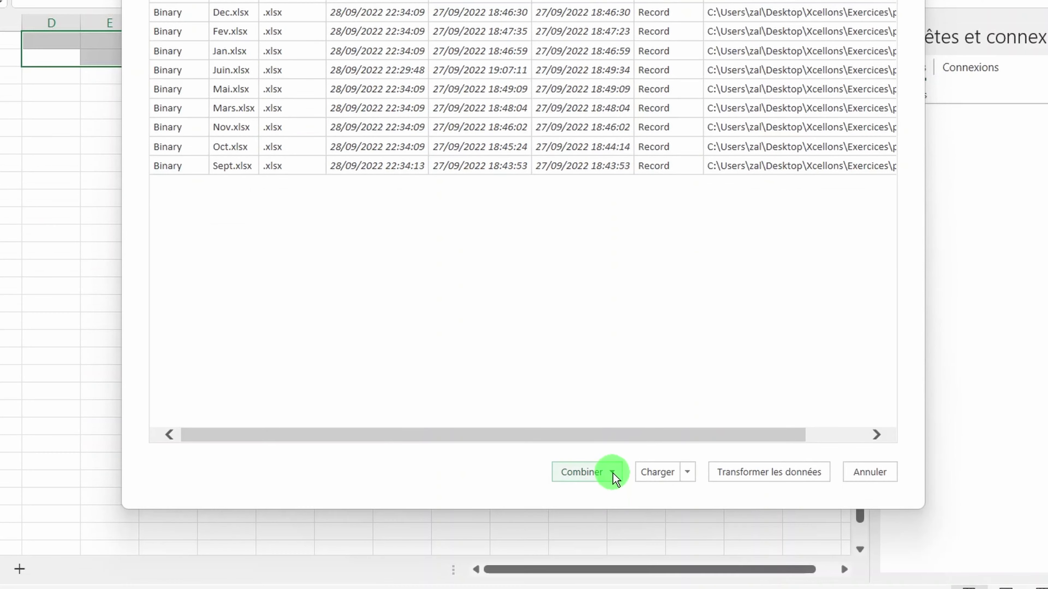
Step: Combine and transform the folder's files, extracting the Feuil1 sheet from each with the first file as the example
left_click(611, 521)
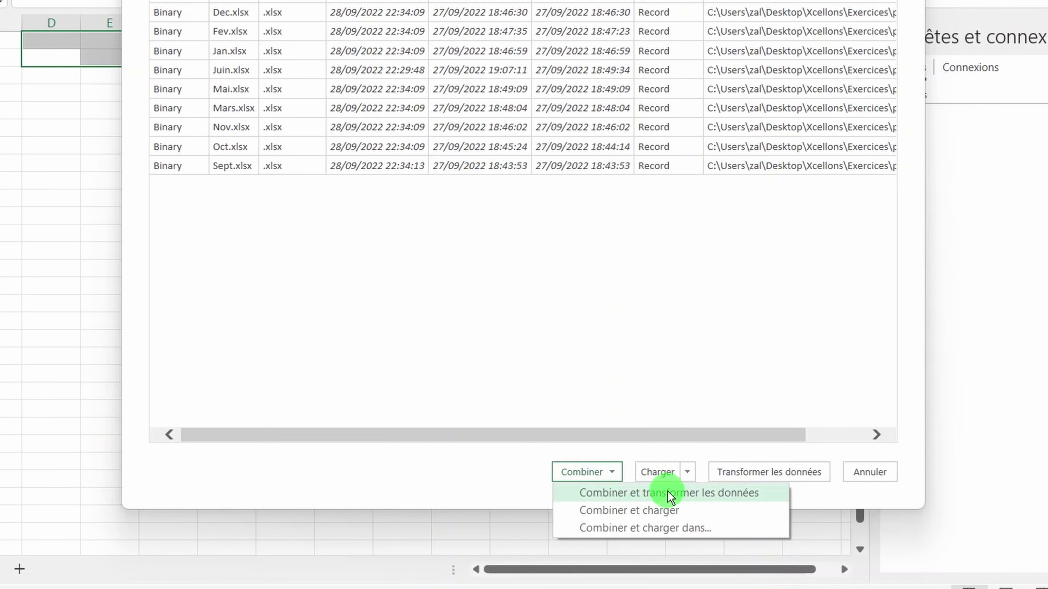
left_click(667, 511)
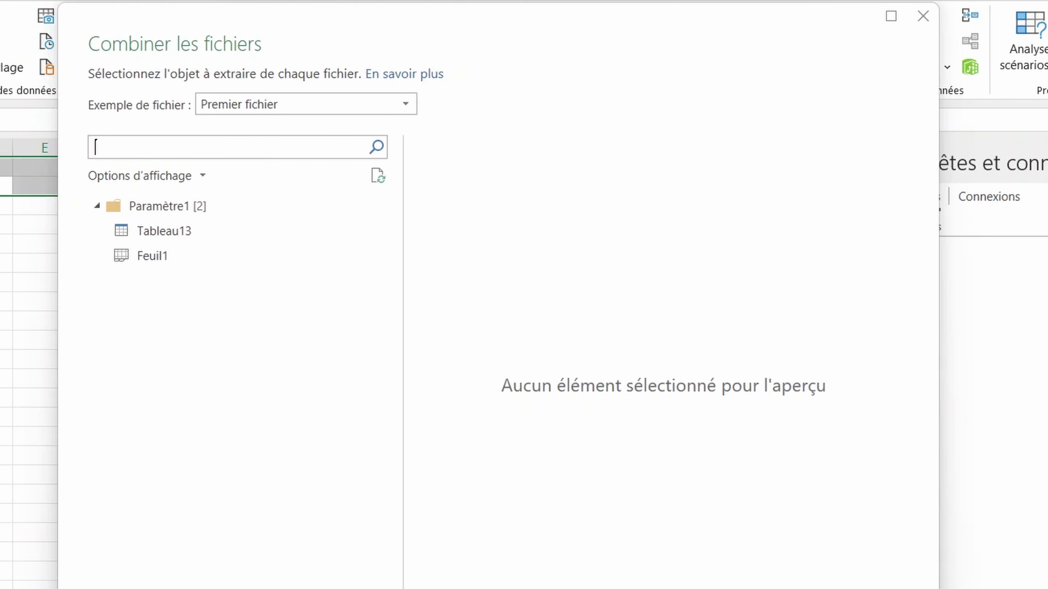
left_click(189, 260)
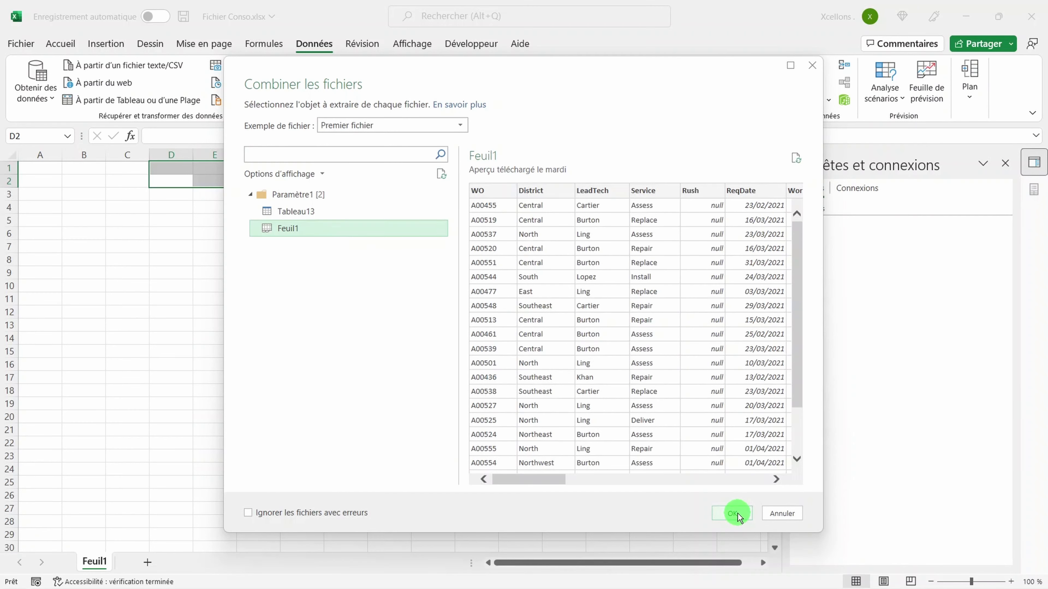
left_click(737, 512)
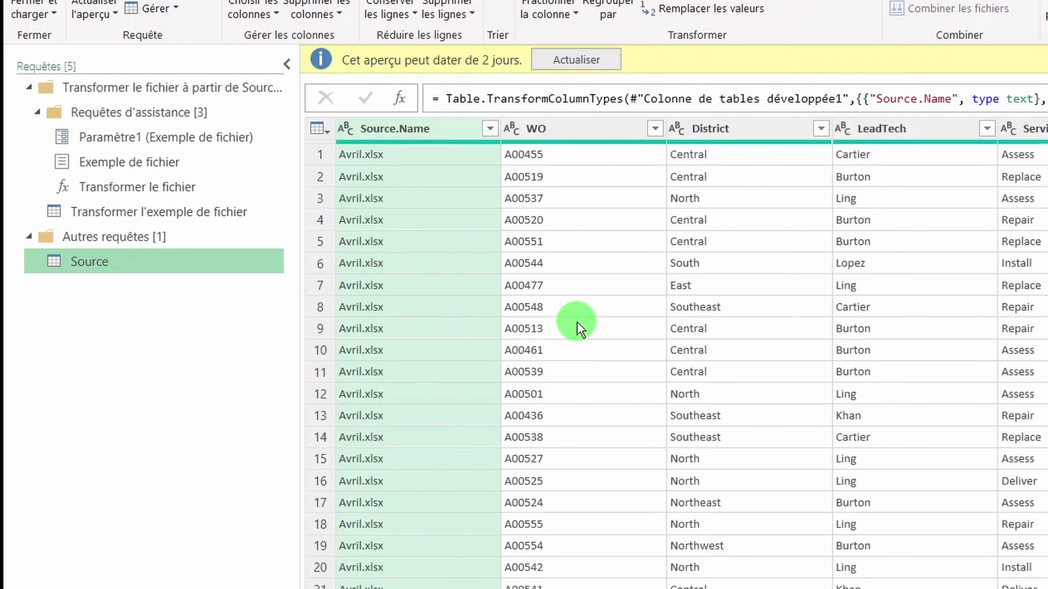
Step: Examine the combined rows and check which source files are listed in the Source.Name column's filter
scroll(579, 328, "down", 1)
scroll(580, 328, "down", 7)
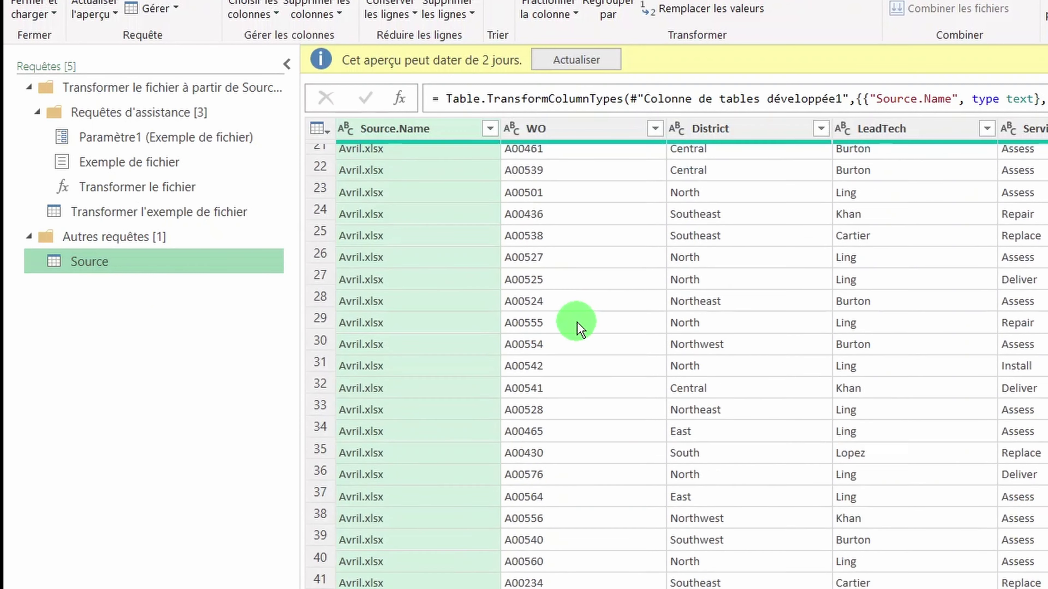
scroll(580, 328, "up", 8)
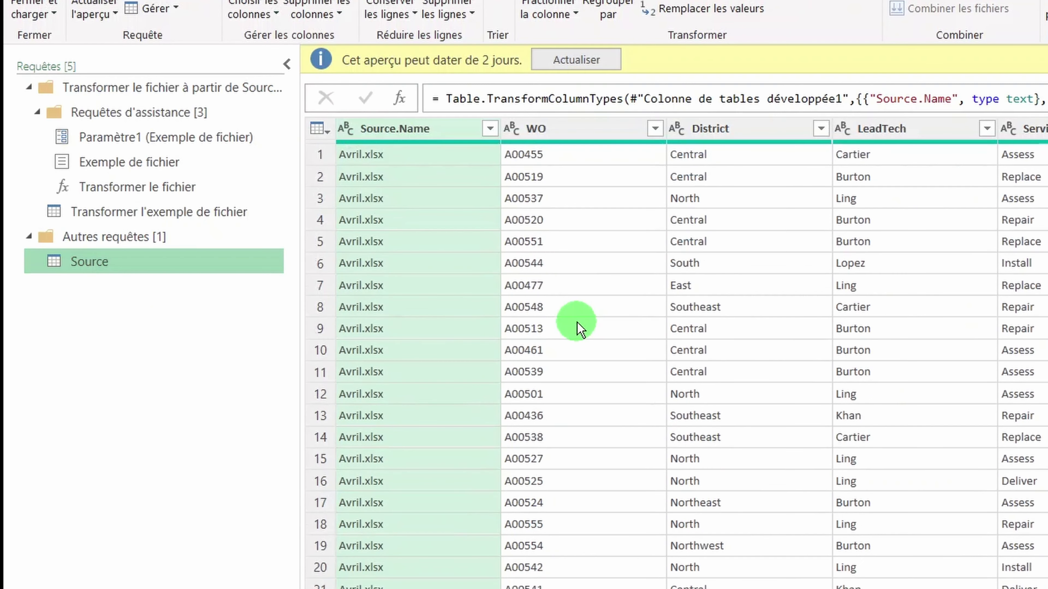
left_click(490, 129)
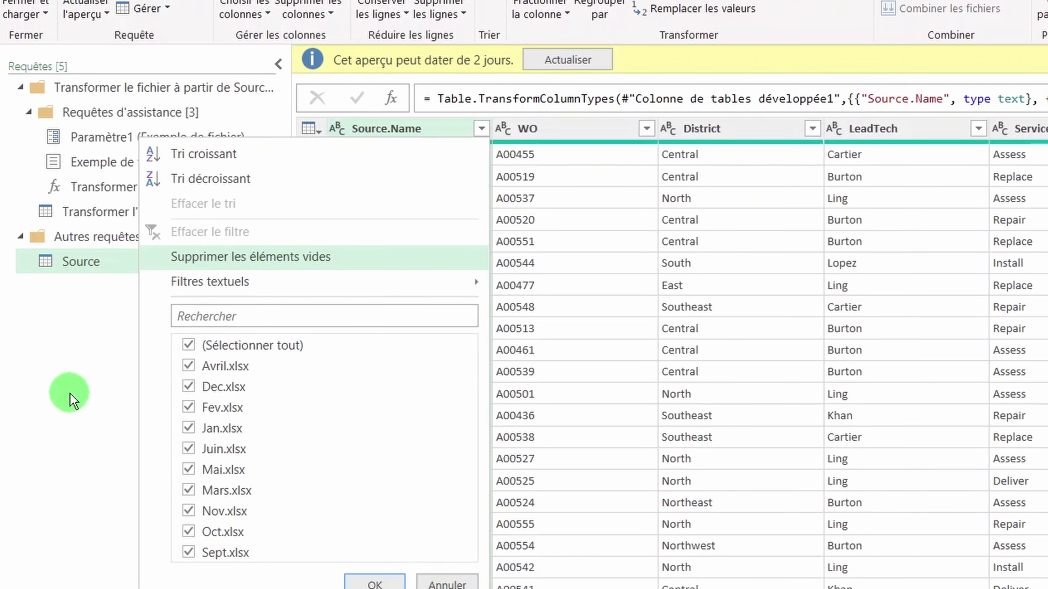
left_click(79, 397)
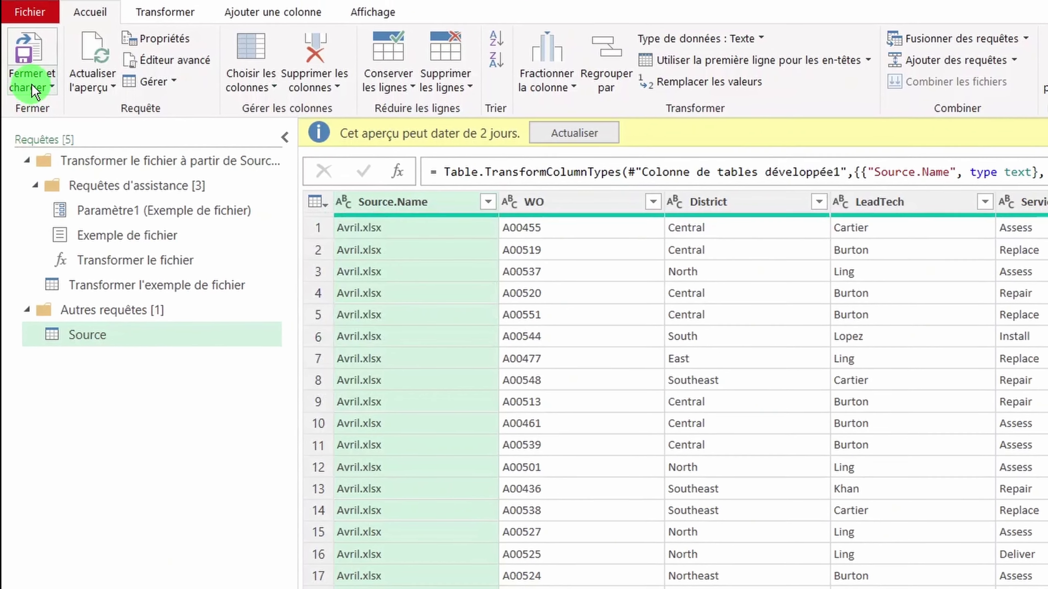
Step: Close the query and load it as a PivotTable report on a new worksheet
left_click(25, 30)
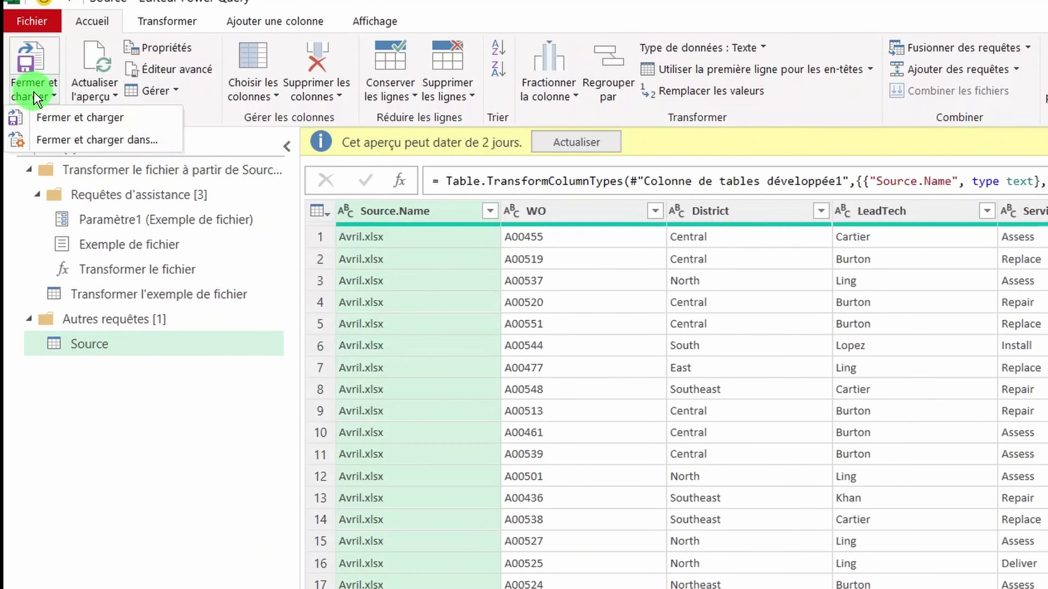
left_click(94, 142)
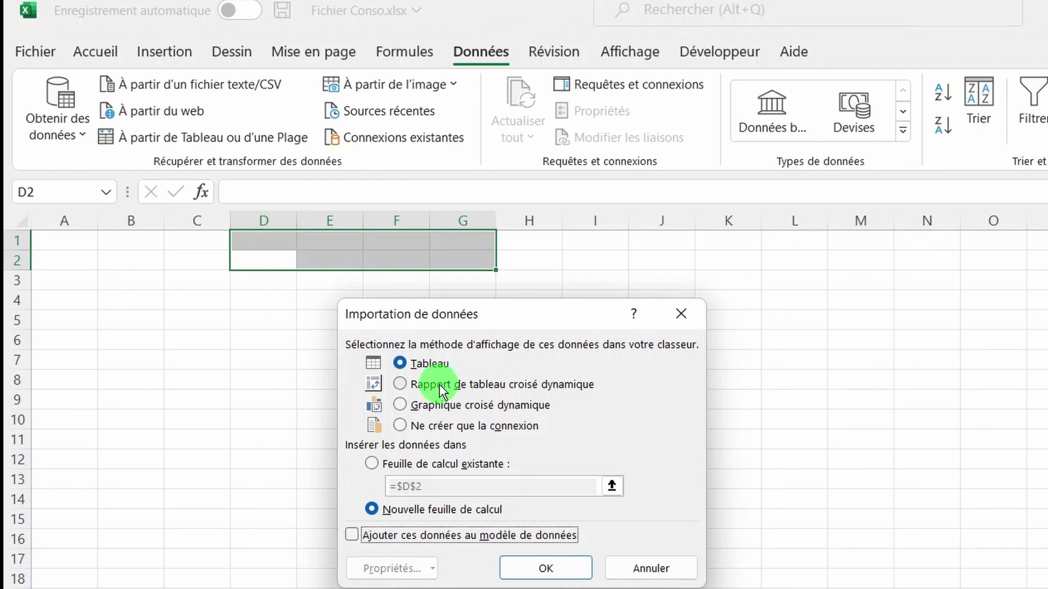
left_click(397, 385)
left_click(545, 568)
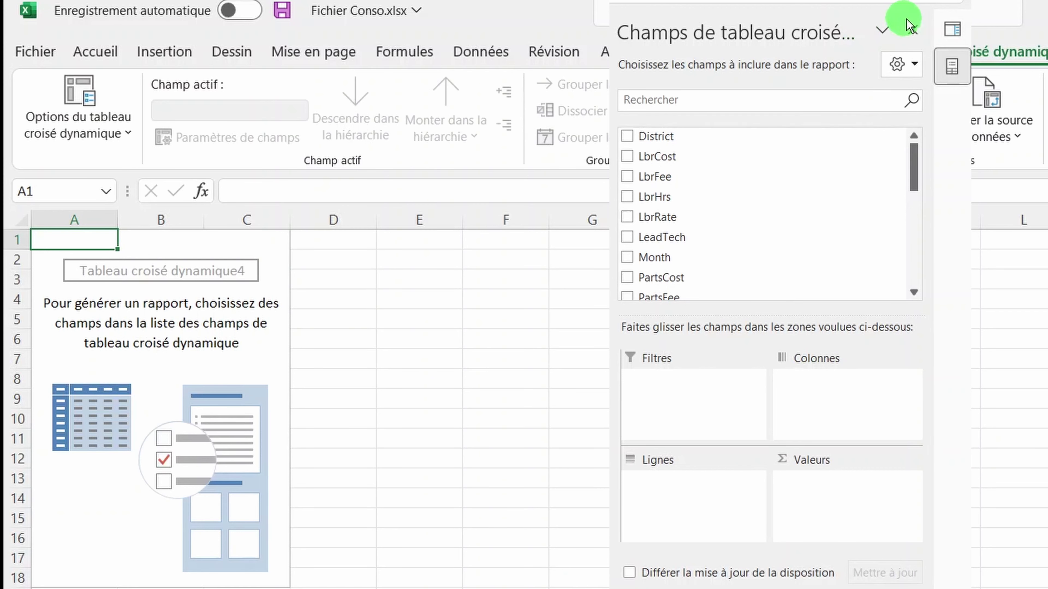
Step: Sort the PivotTable field list in data source order
left_click(884, 31)
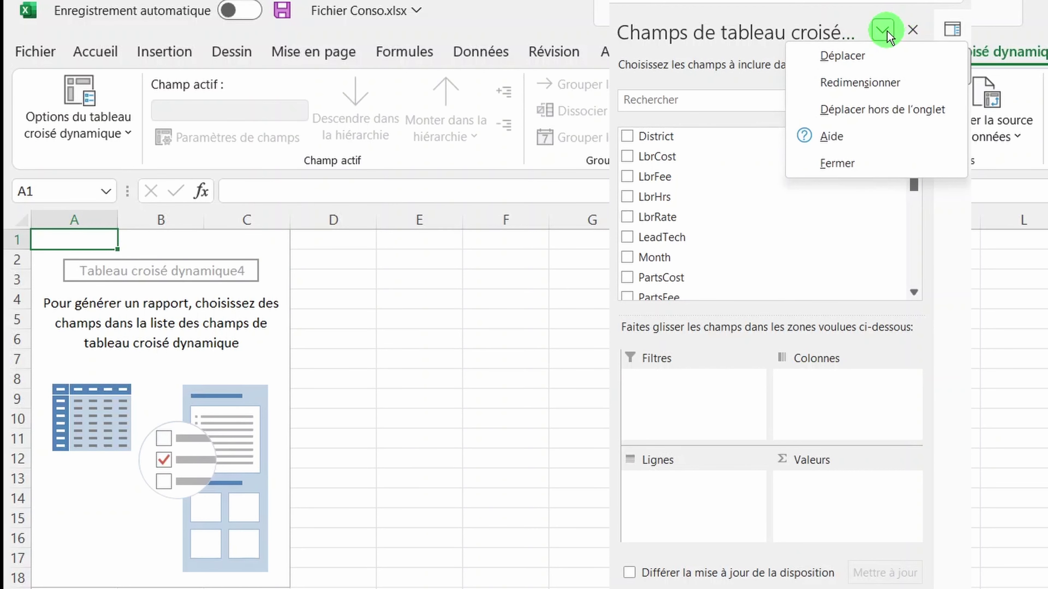
left_click(763, 41)
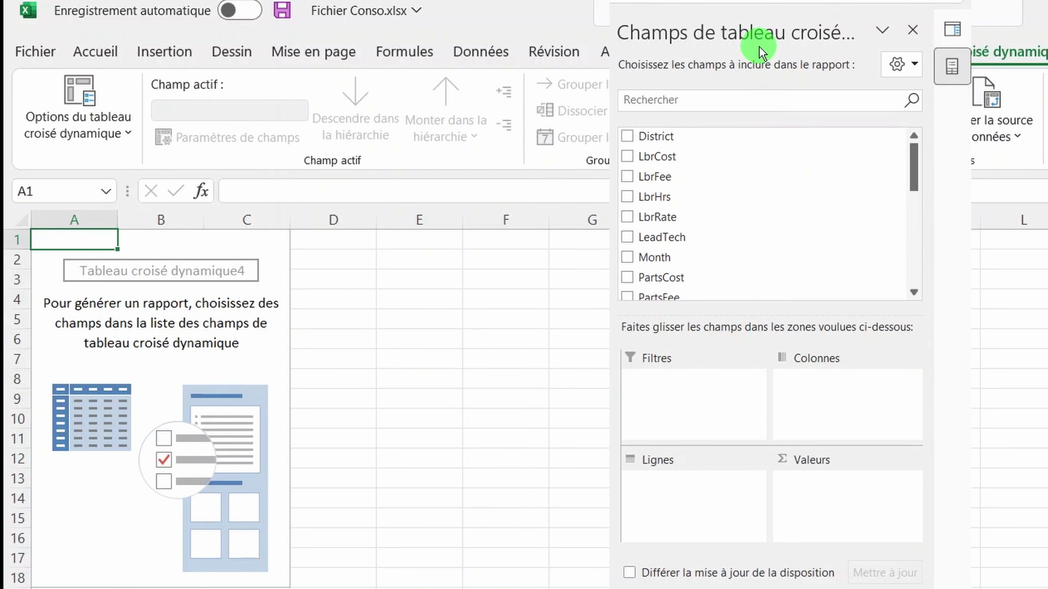
left_click(913, 66)
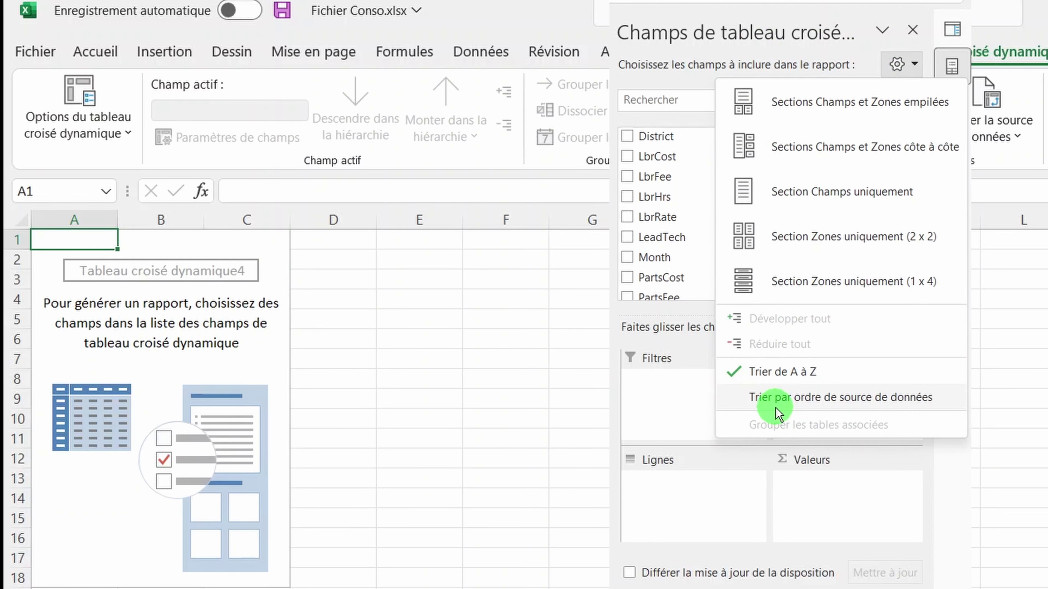
left_click(780, 397)
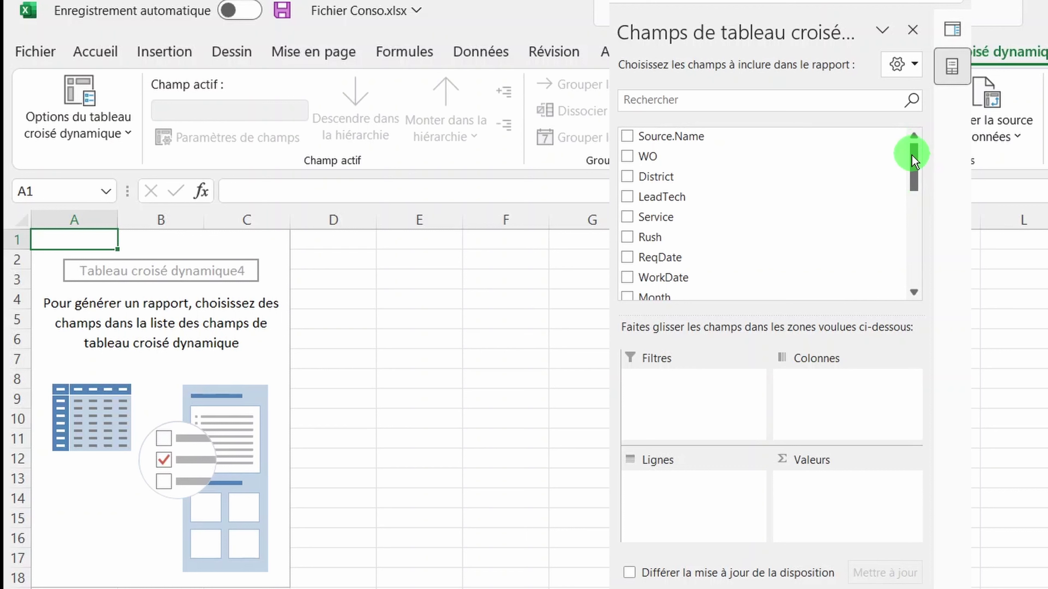
Step: Add TotalCost to the PivotTable values and format the sum with a thousands separator and no decimals
left_click_drag(913, 157, 914, 282)
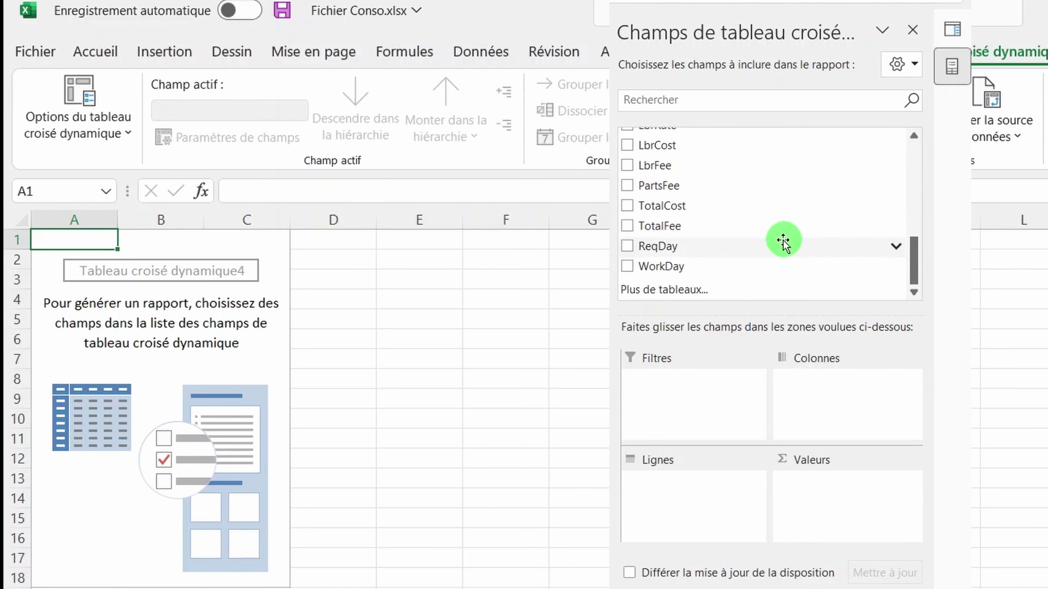
left_click_drag(704, 206, 823, 495)
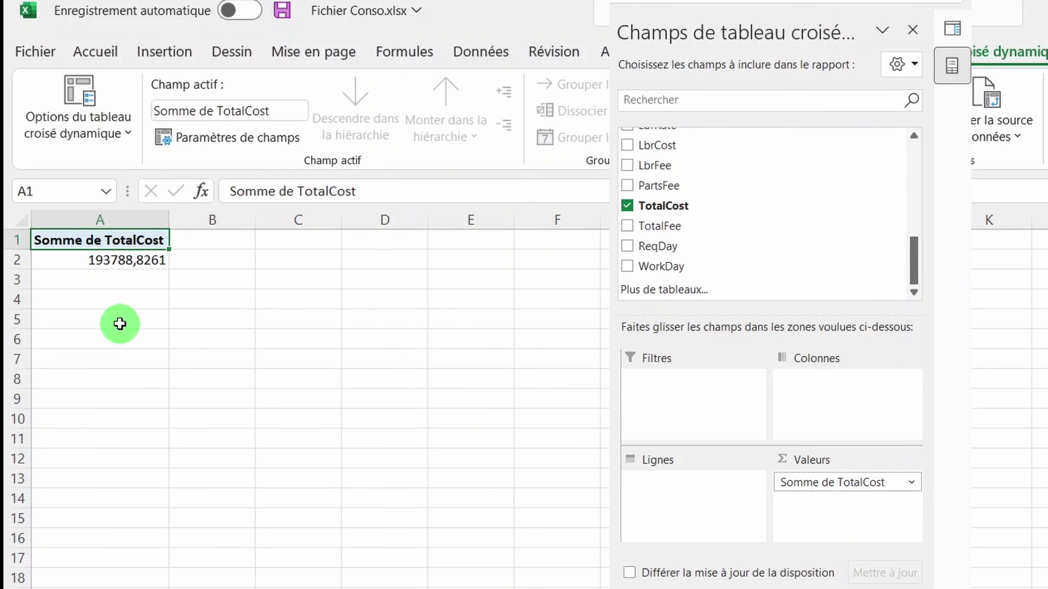
left_click(111, 264)
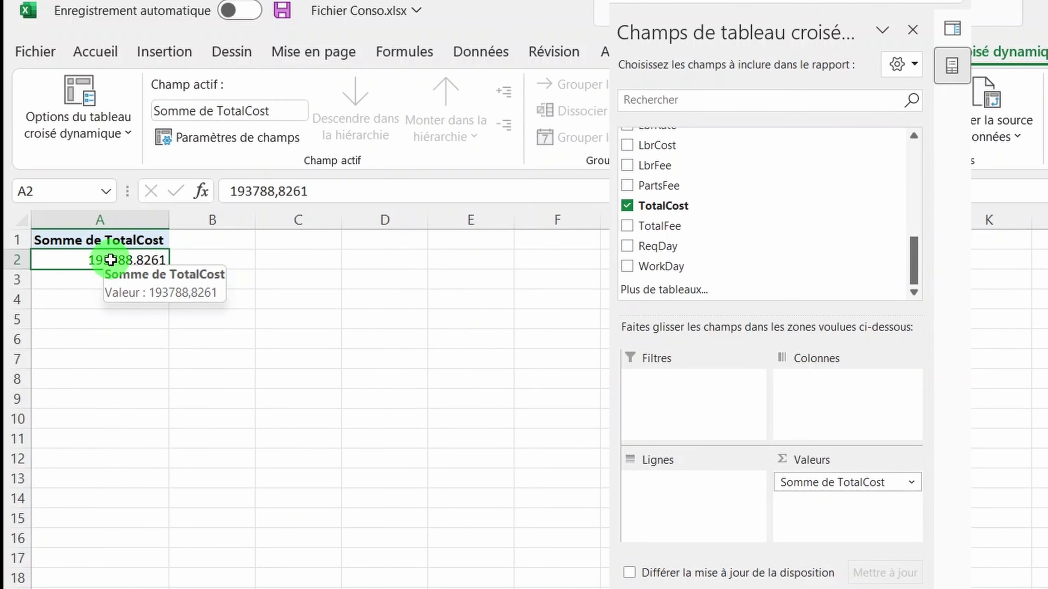
key("ctrl+shift+1")
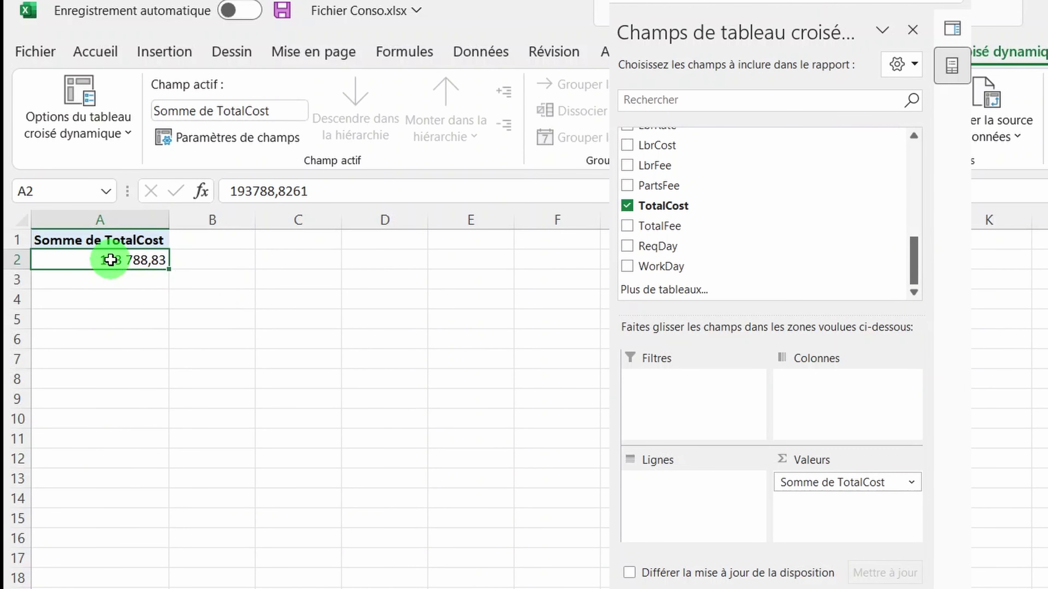
left_click(95, 53)
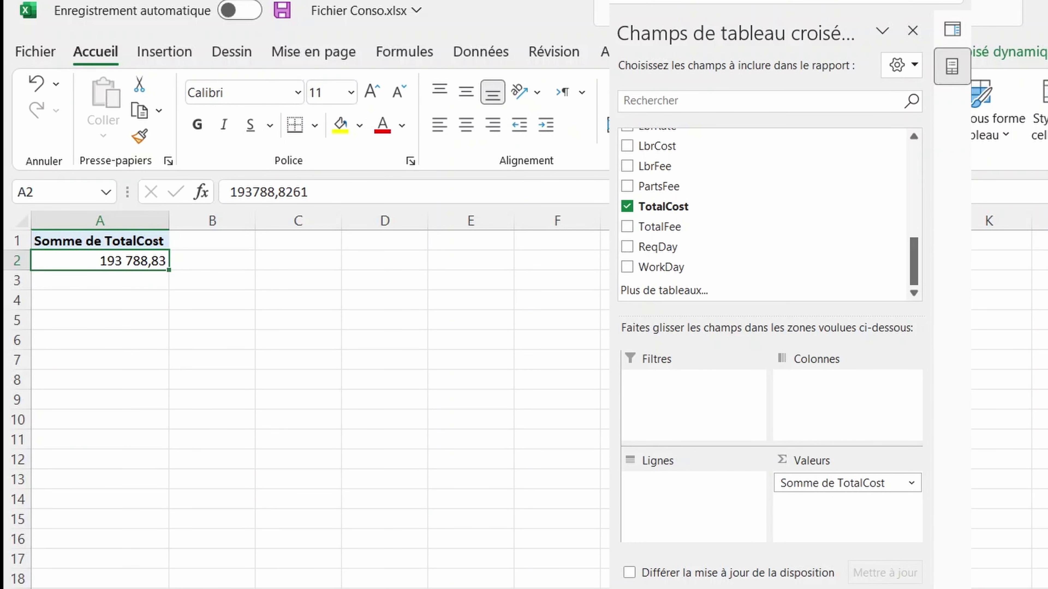
key("alt+l")
key("9")
key("alt+l")
key("9")
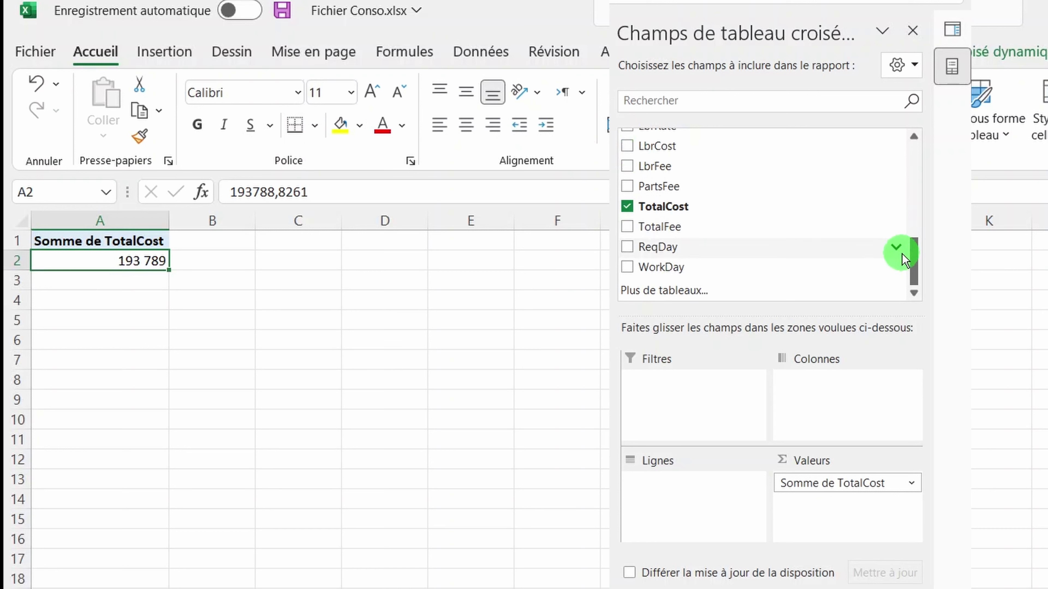
Step: Add WorkDate to the PivotTable rows and expand the years 2020 and 2021 to show their months
left_click_drag(902, 259, 928, 161)
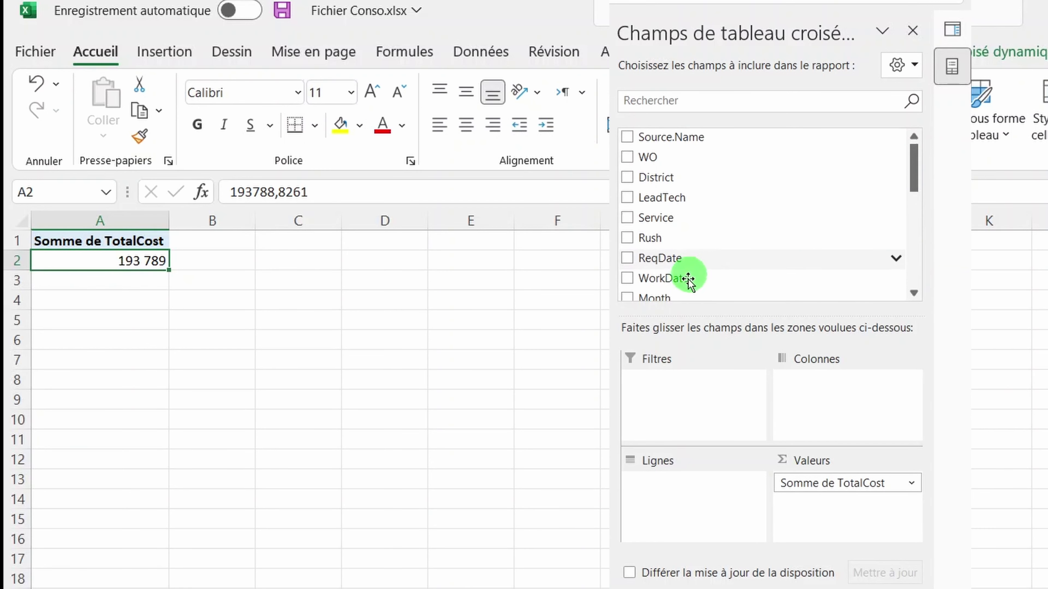
left_click_drag(680, 279, 706, 523)
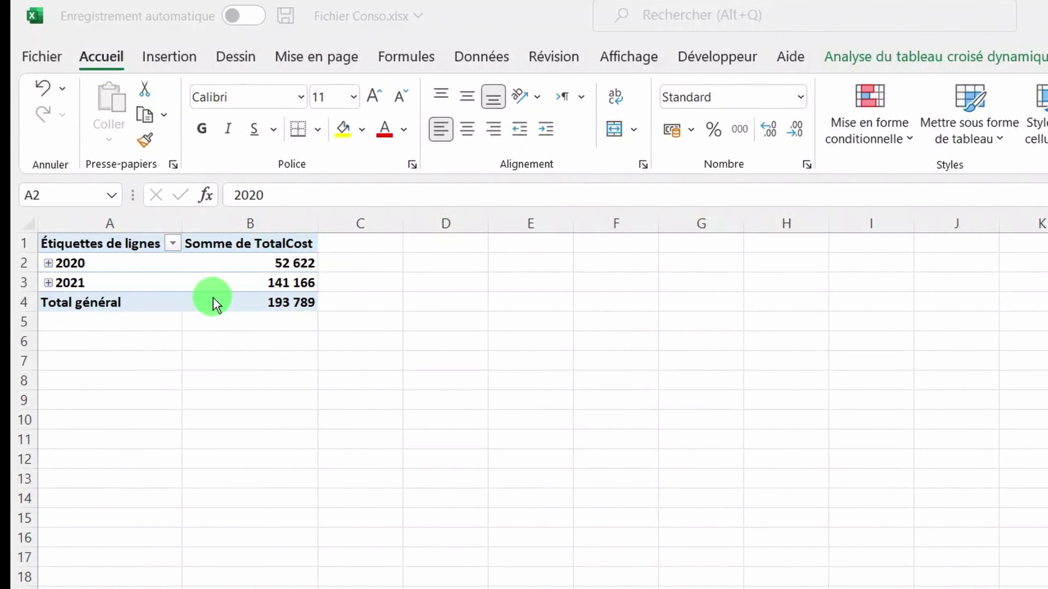
left_click(47, 263)
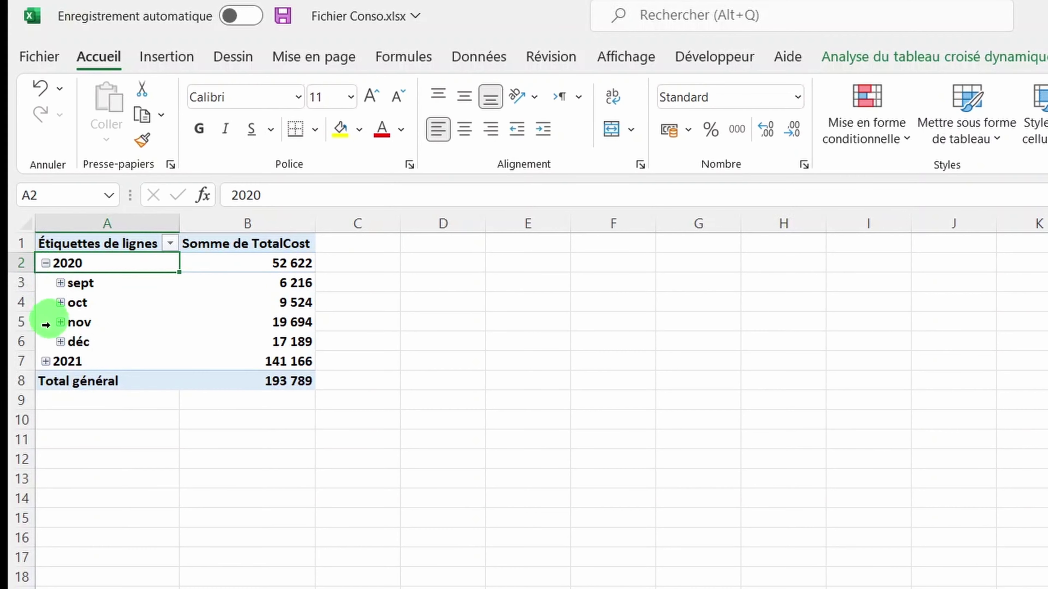
left_click(44, 362)
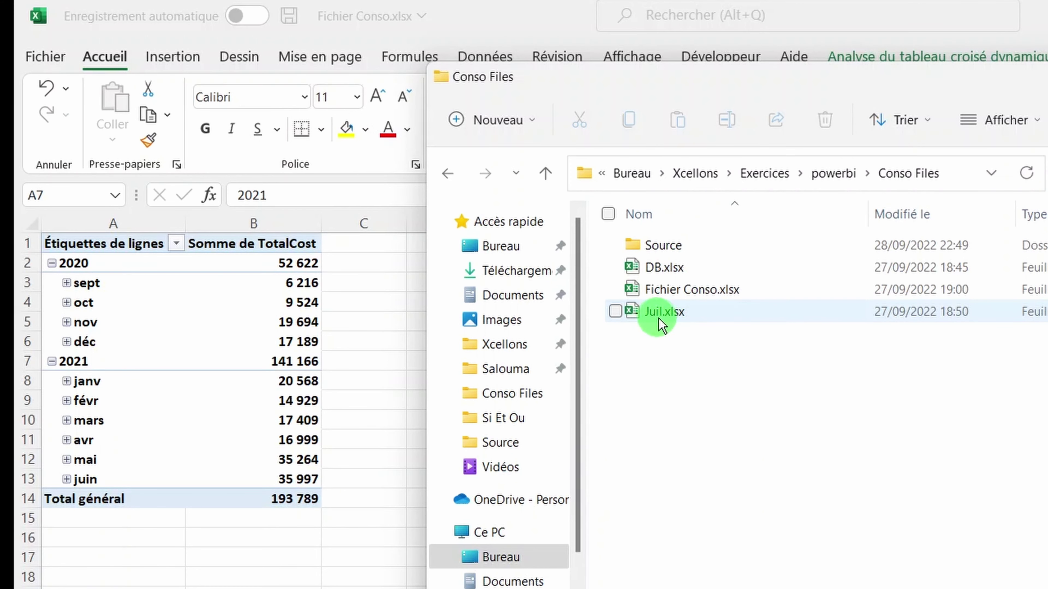
Step: In File Explorer, move Juil.xlsx from Conso Files into the Source folder, and return to the Excel workbook
left_click_drag(669, 318, 694, 243)
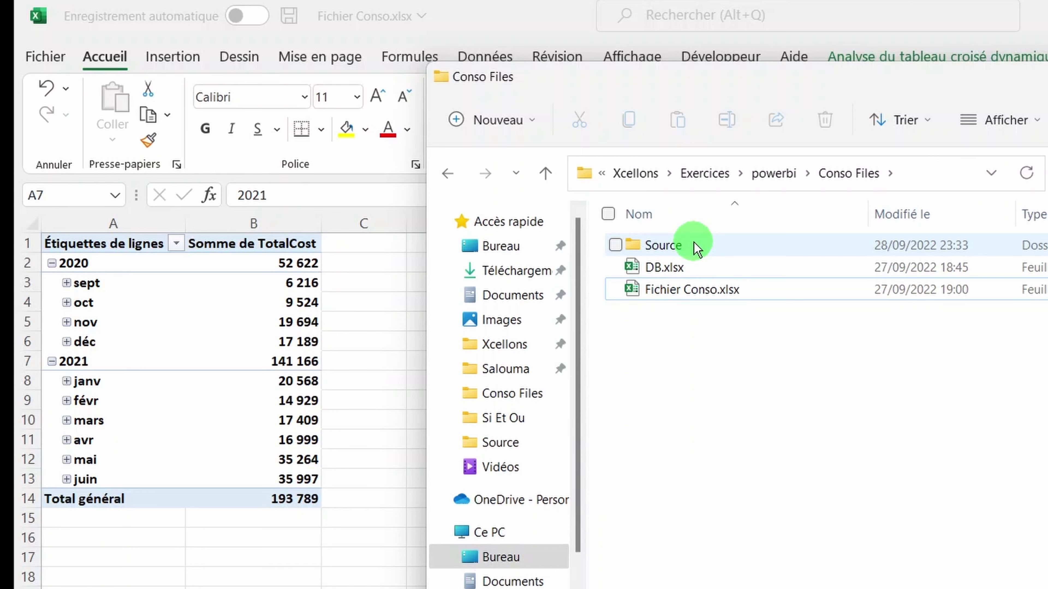
left_click(293, 293)
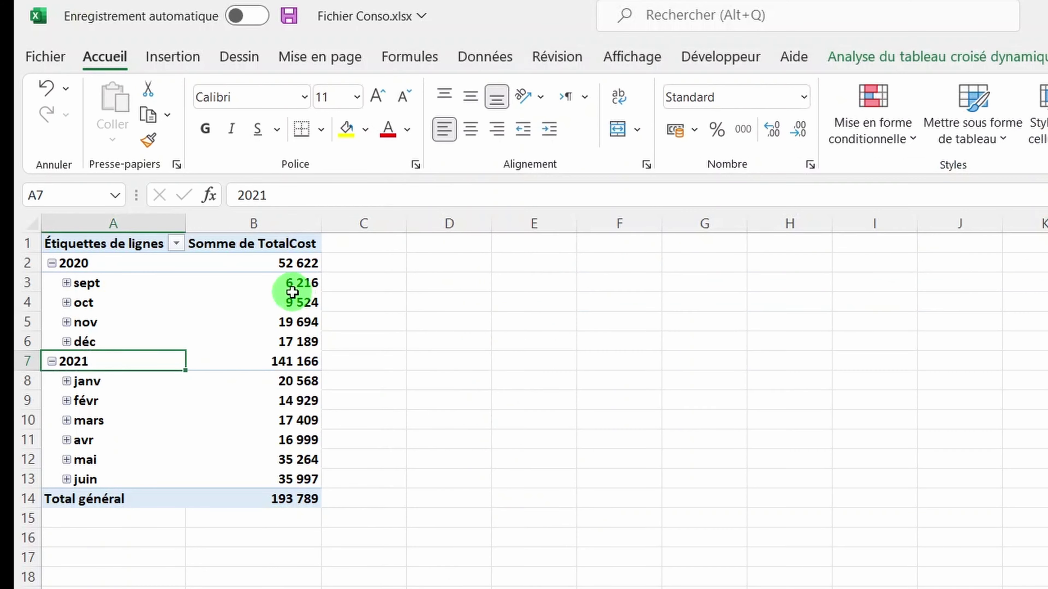
Step: Refresh the PivotTable to bring in the data of the newly added July file
left_click(251, 291)
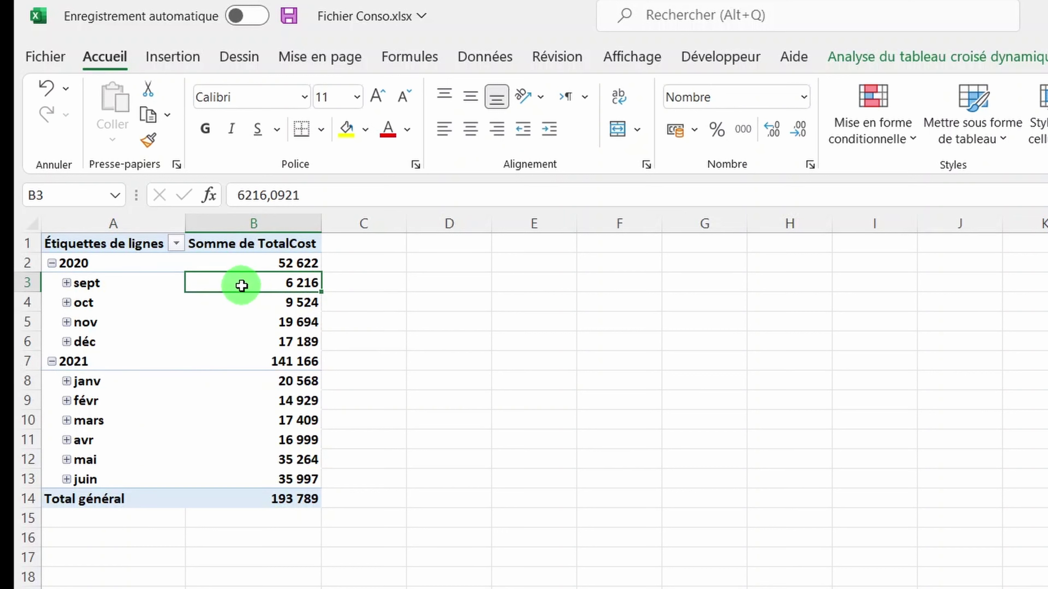
right_click(242, 285)
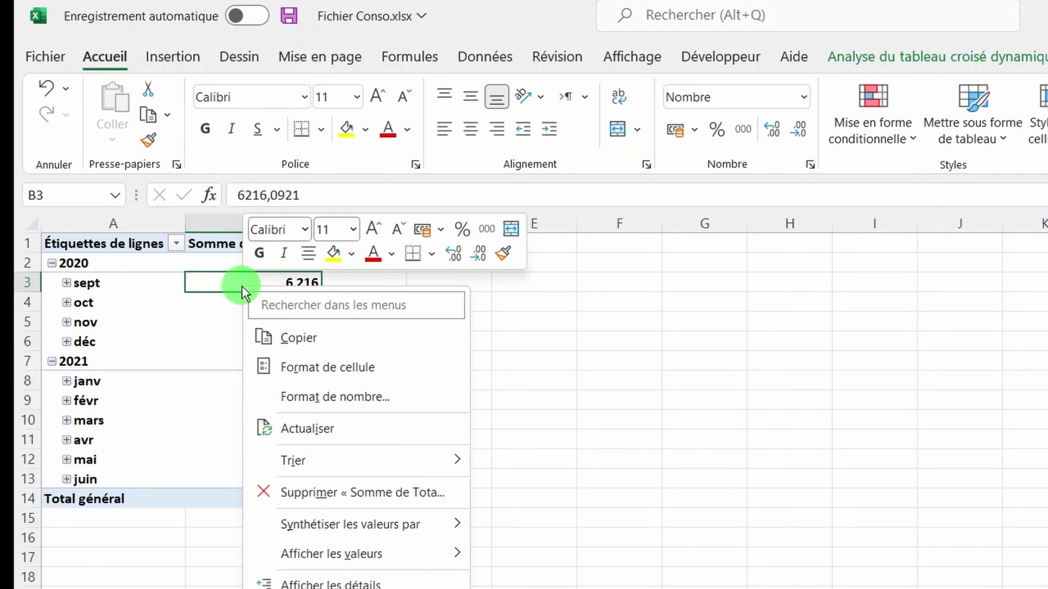
left_click(330, 430)
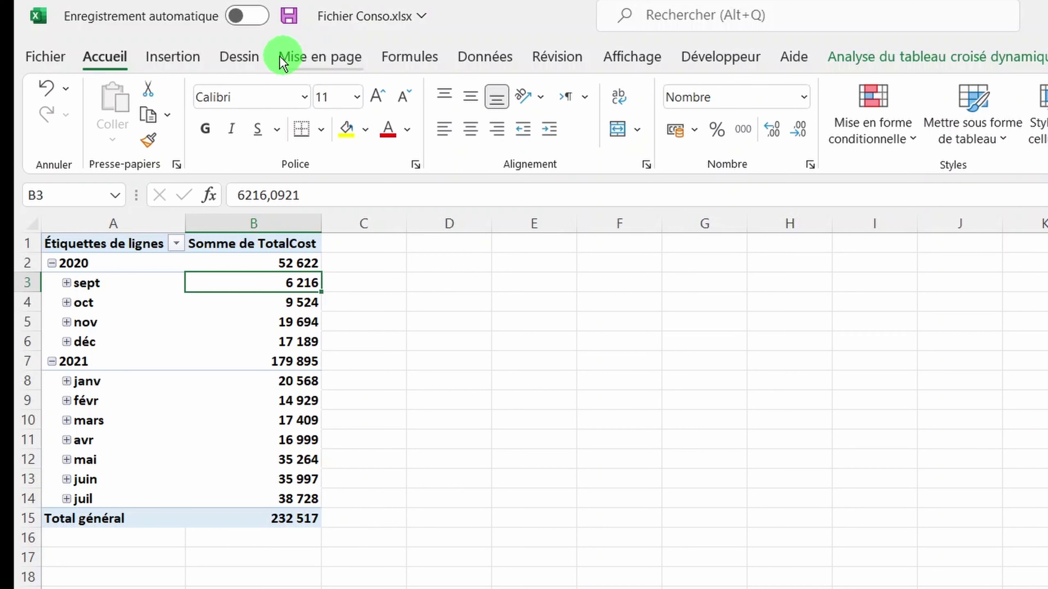
Step: Launch the Power Query editor and review the Source query's applied steps, from the folder source to the invoked custom function
left_click(484, 66)
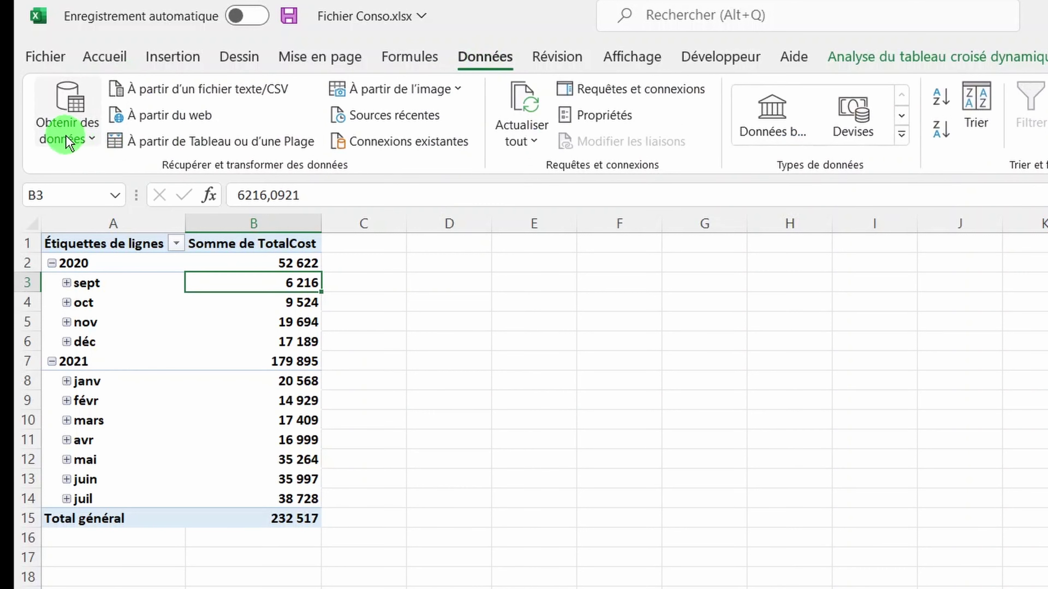
left_click(58, 132)
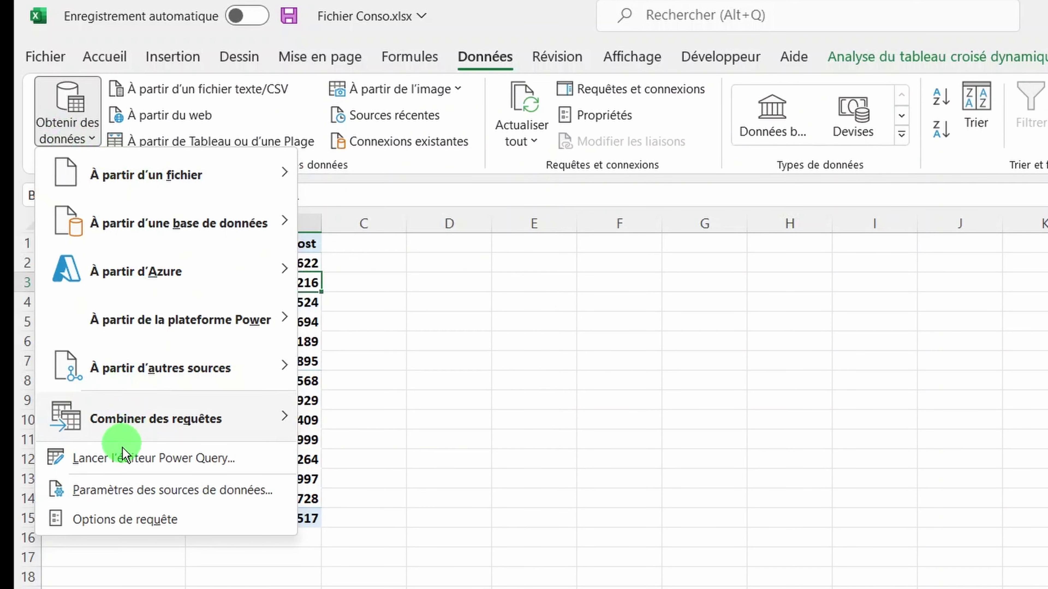
left_click(118, 466)
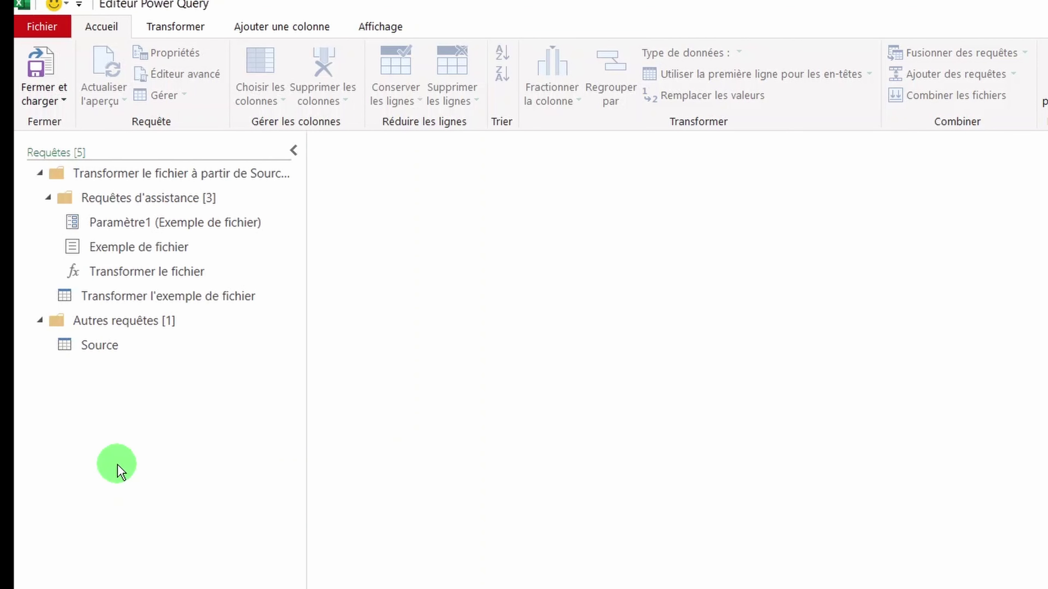
left_click(115, 359)
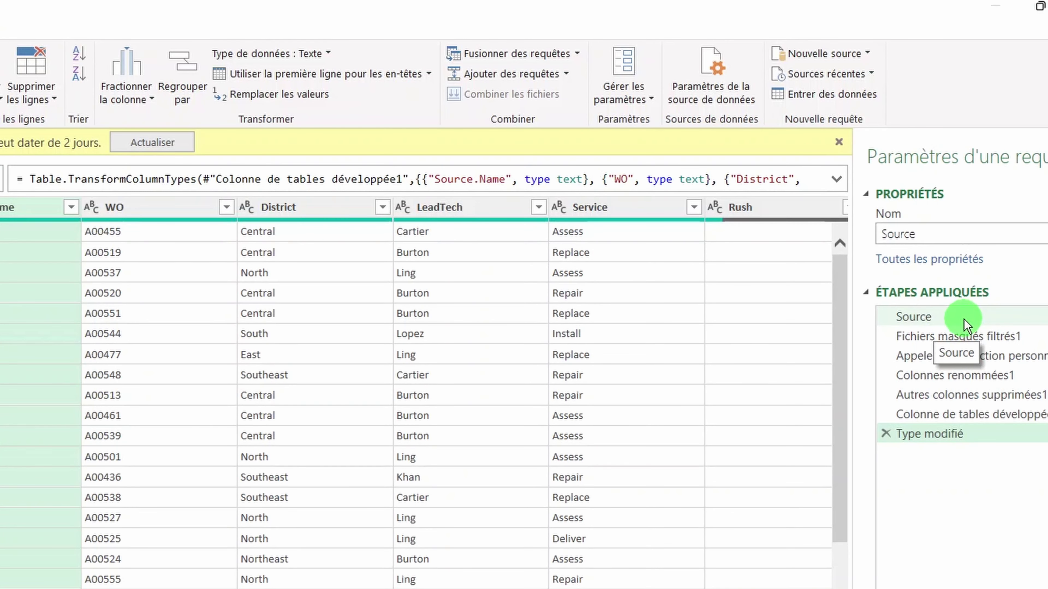
left_click(963, 317)
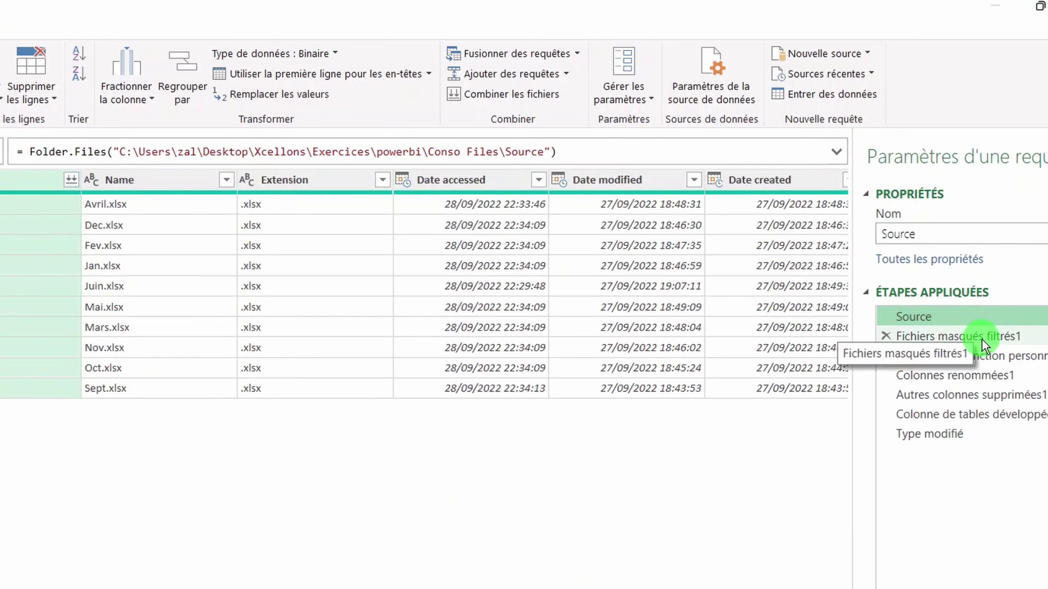
left_click(991, 363)
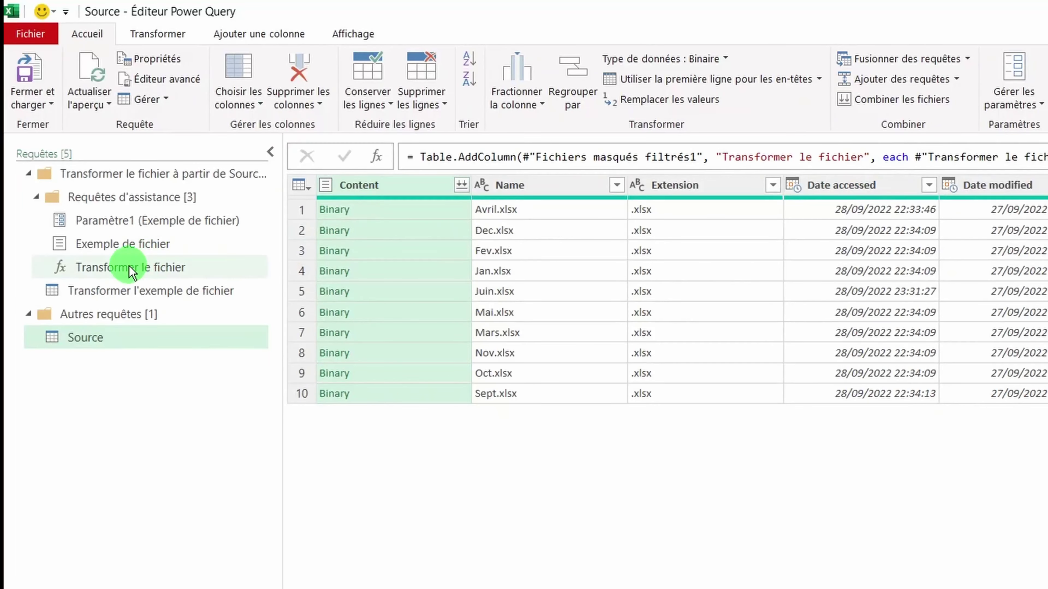
Step: Inspect the helper queries Transformer le fichier, Paramètre1 and Exemple de fichier
left_click(132, 271)
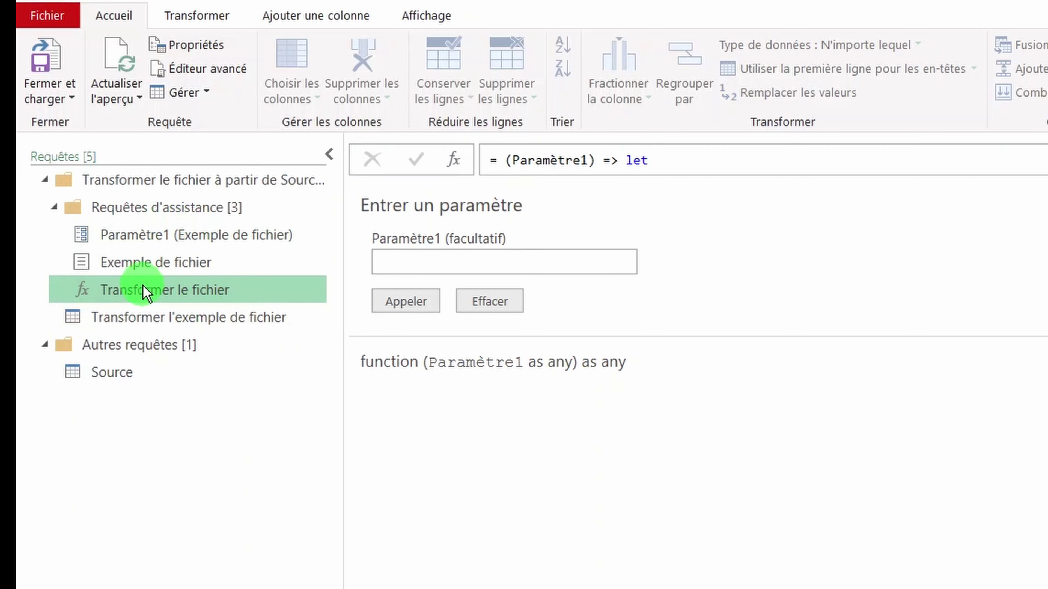
left_click(169, 235)
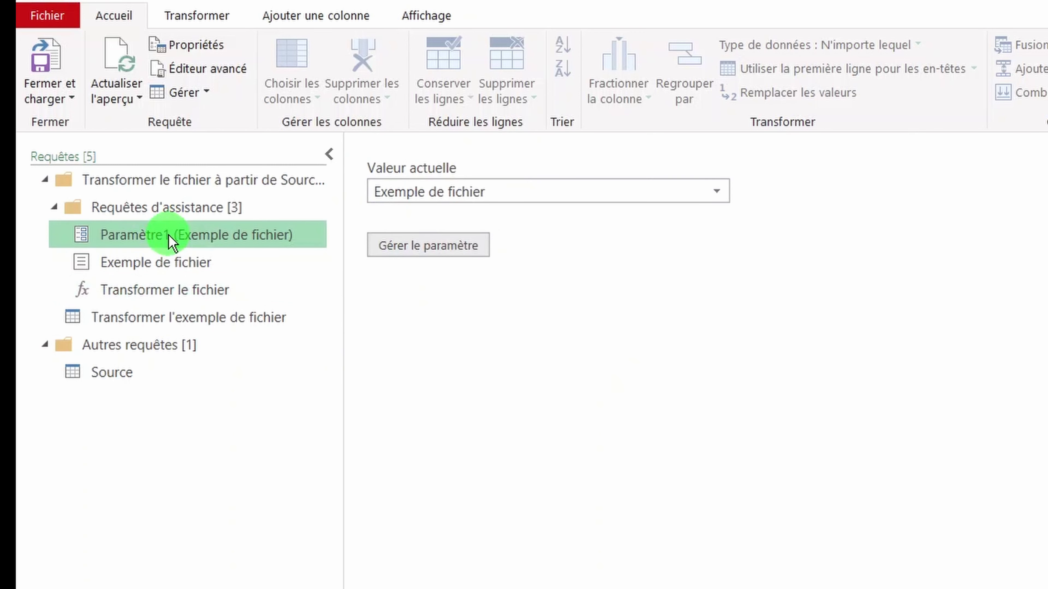
left_click(149, 273)
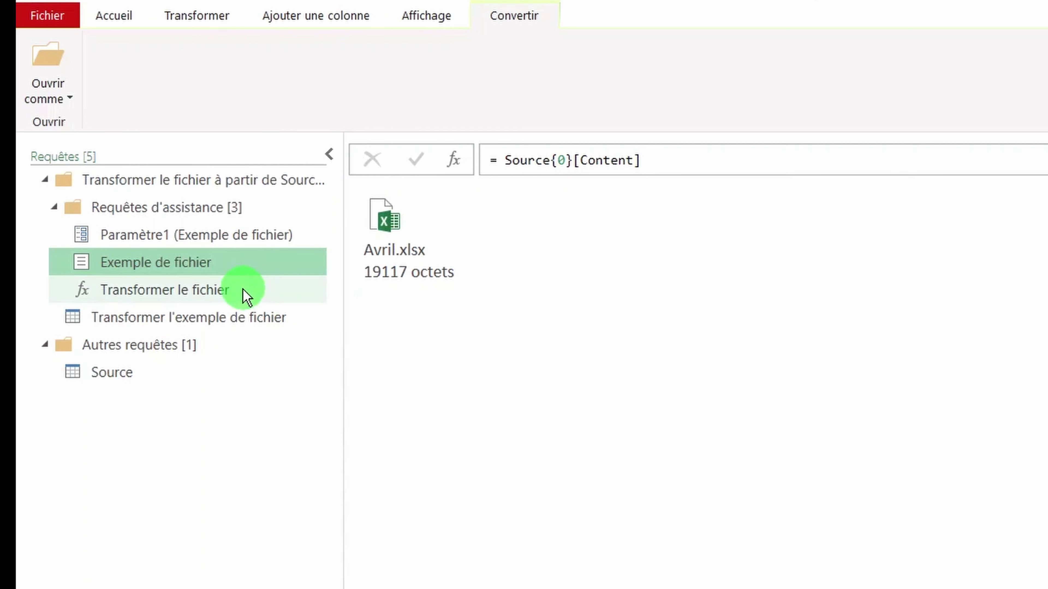
Step: Examine the M code of the Transformer le fichier function in the advanced editor, including its sheet and header lines, and close it
left_click(228, 290)
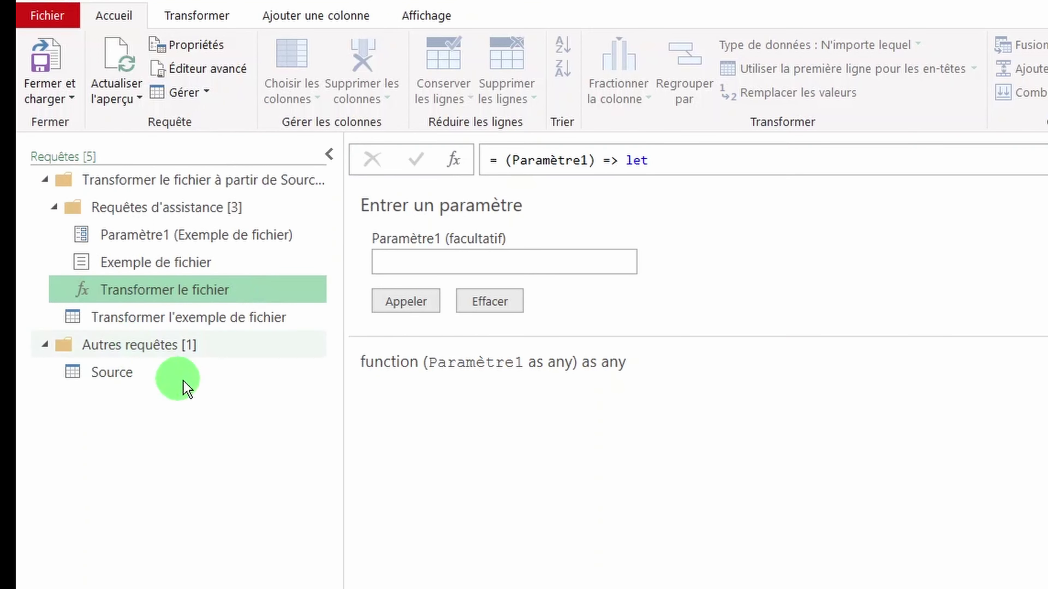
left_click(222, 71)
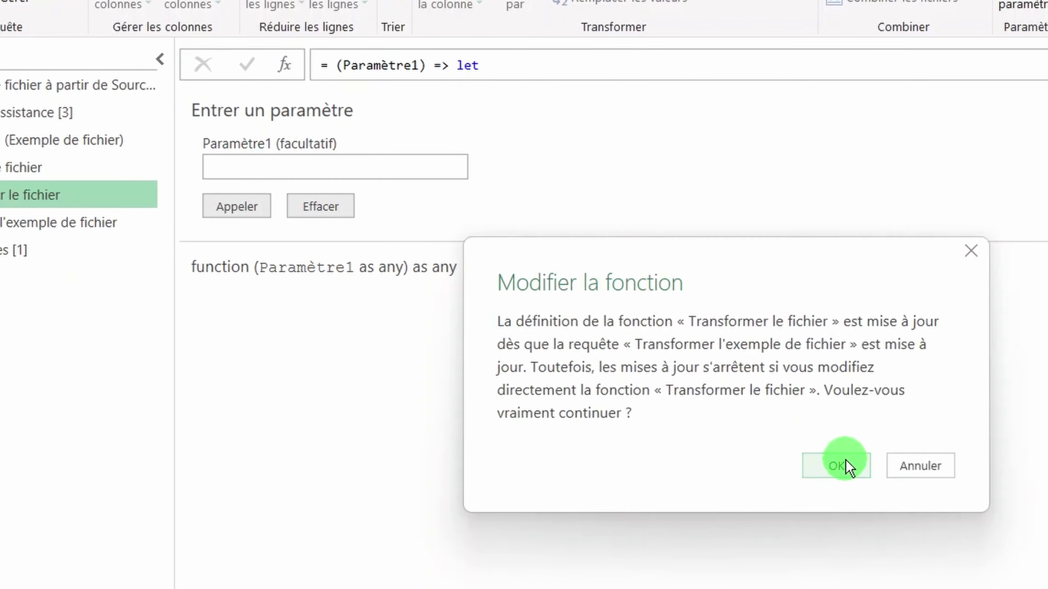
left_click(866, 473)
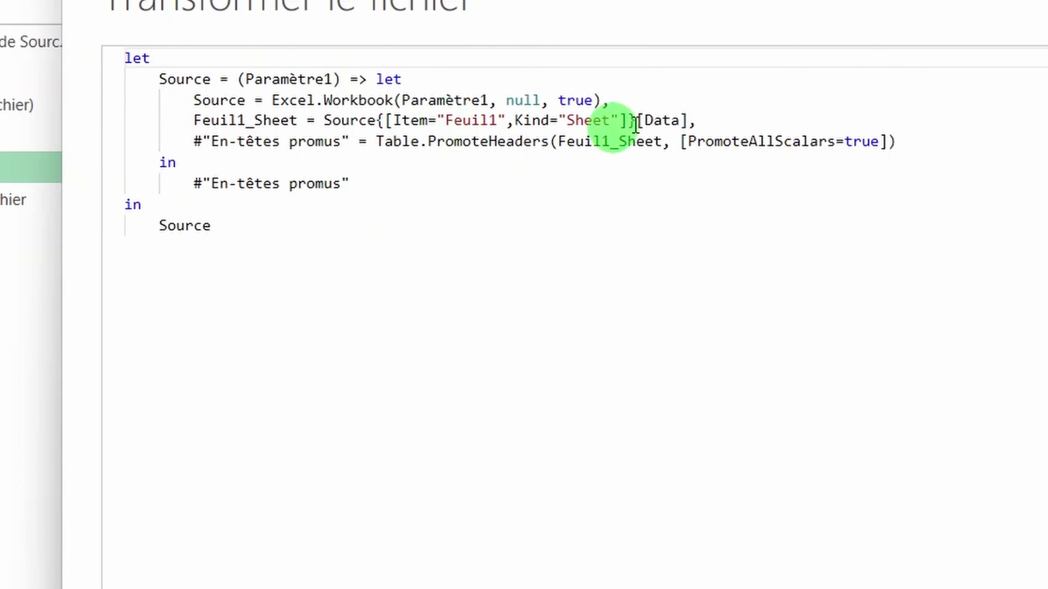
left_click(579, 117)
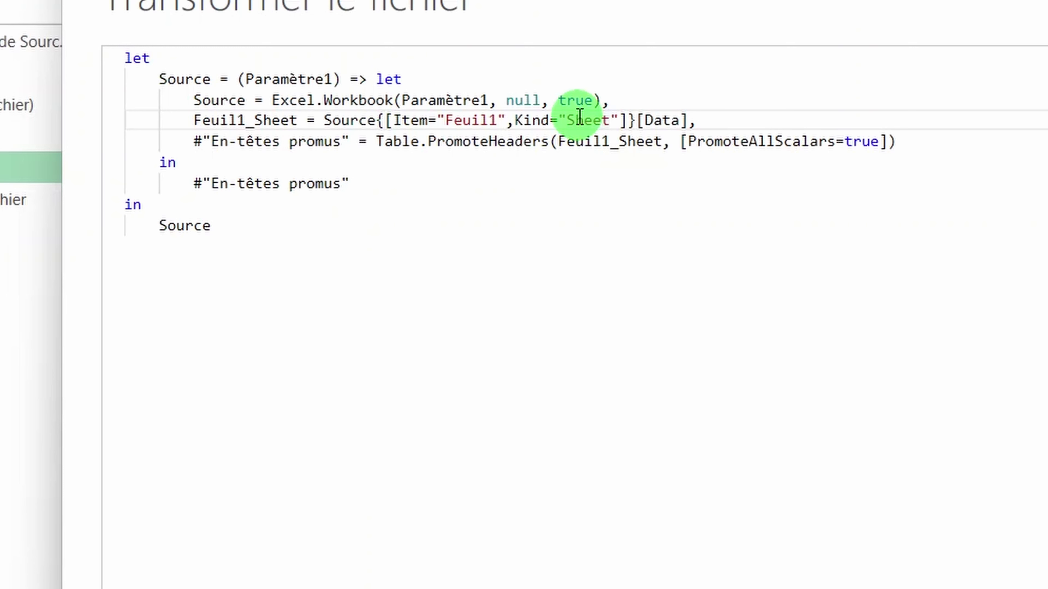
left_click(441, 142)
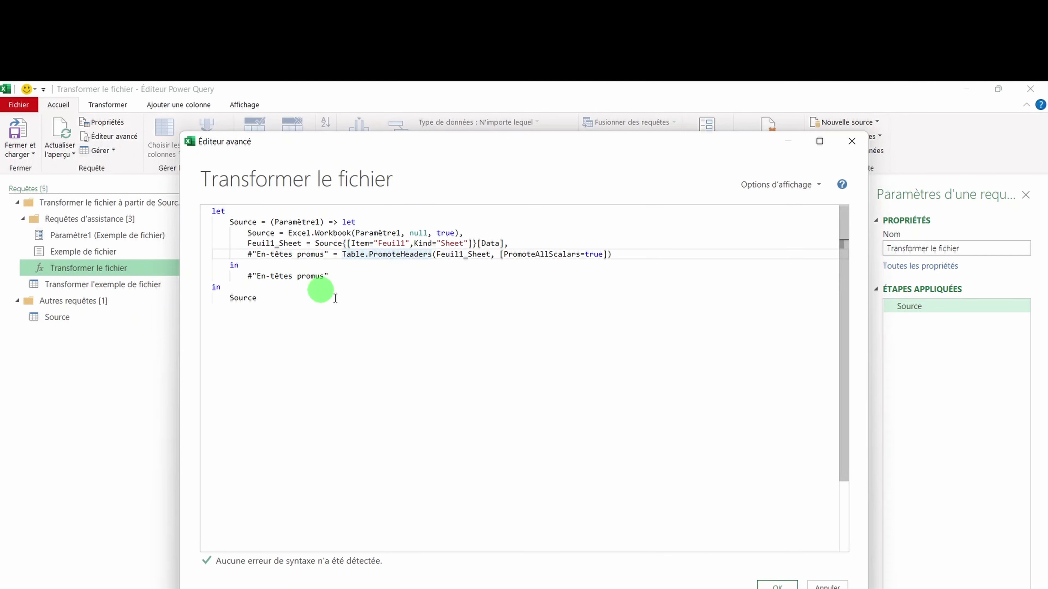
left_click(777, 585)
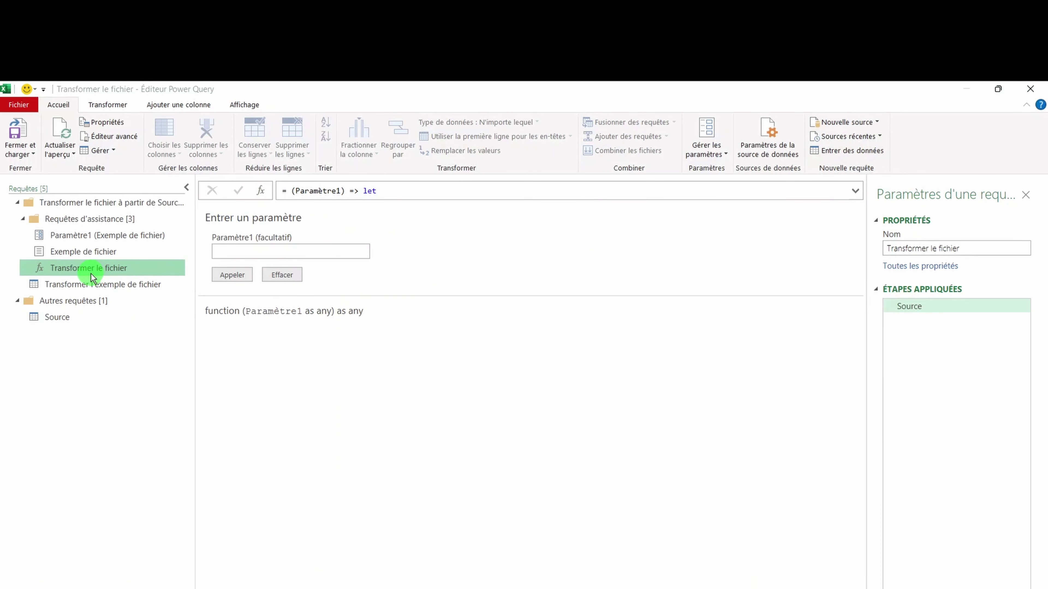
Step: In the Transformer l'exemple de fichier query, filter the District column to keep only Central
left_click(64, 285)
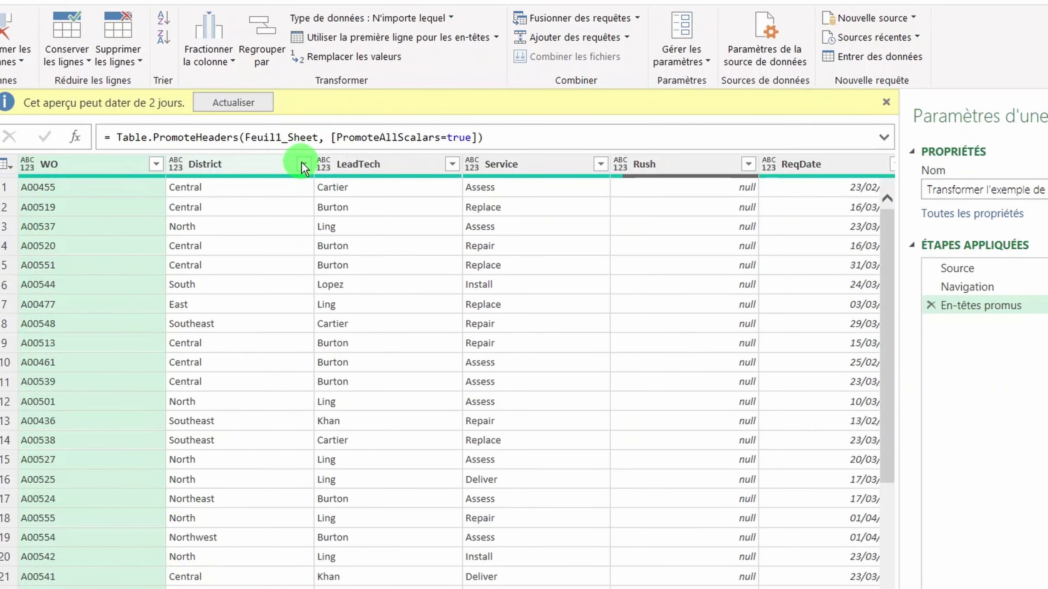
left_click(303, 165)
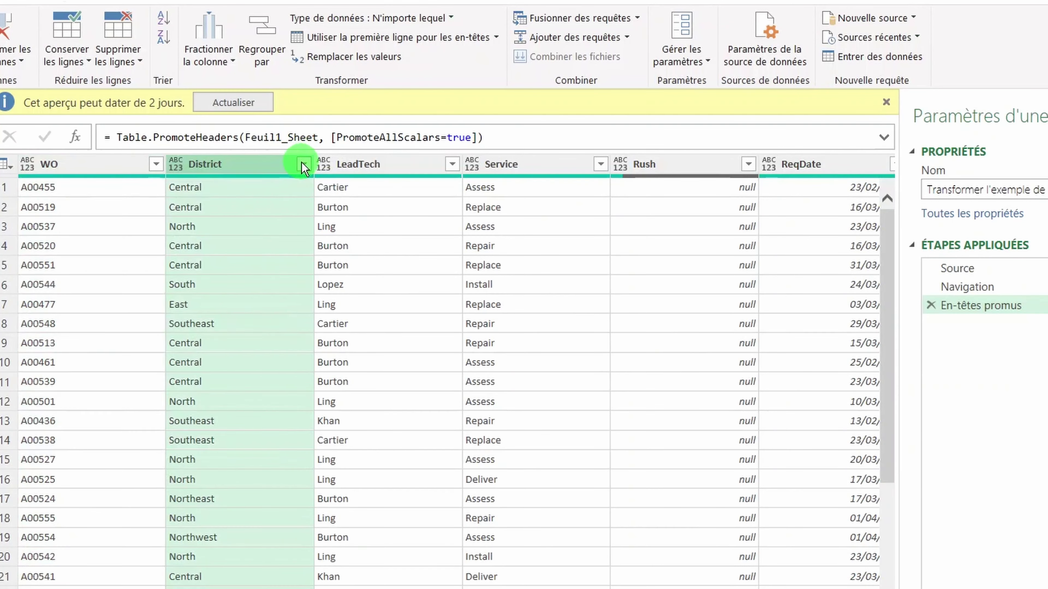
left_click(62, 362)
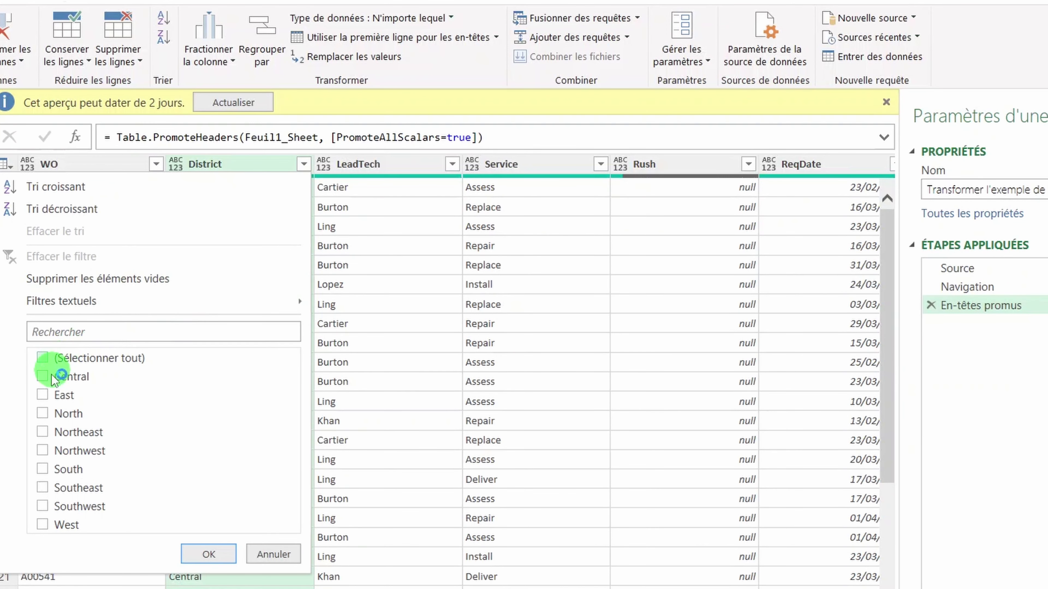
left_click(204, 562)
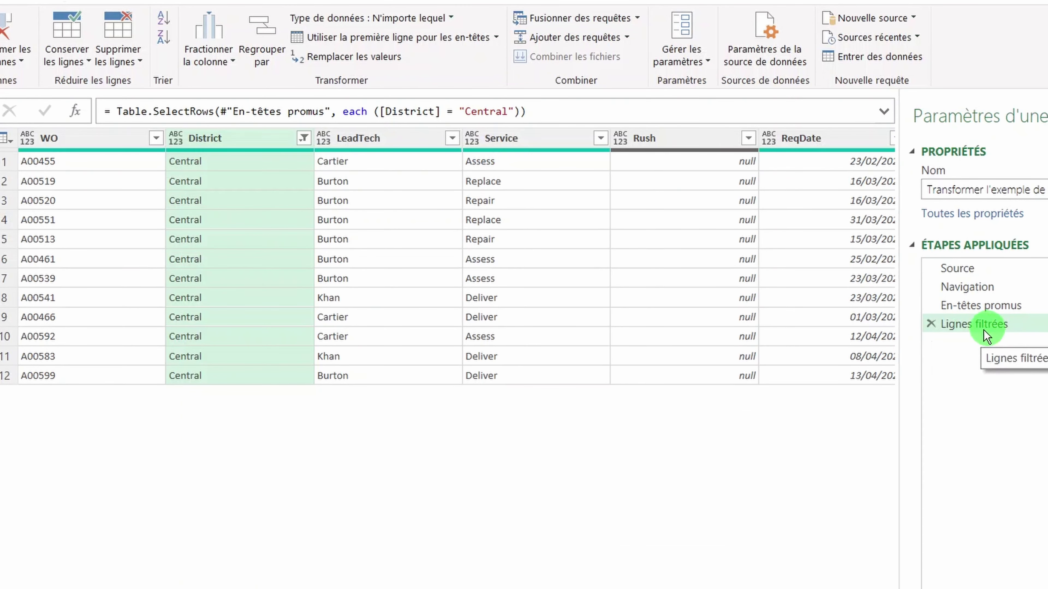
Step: Examine the row filter line in the Transformer le fichier function's M code in the advanced editor, and close it
left_click(132, 225)
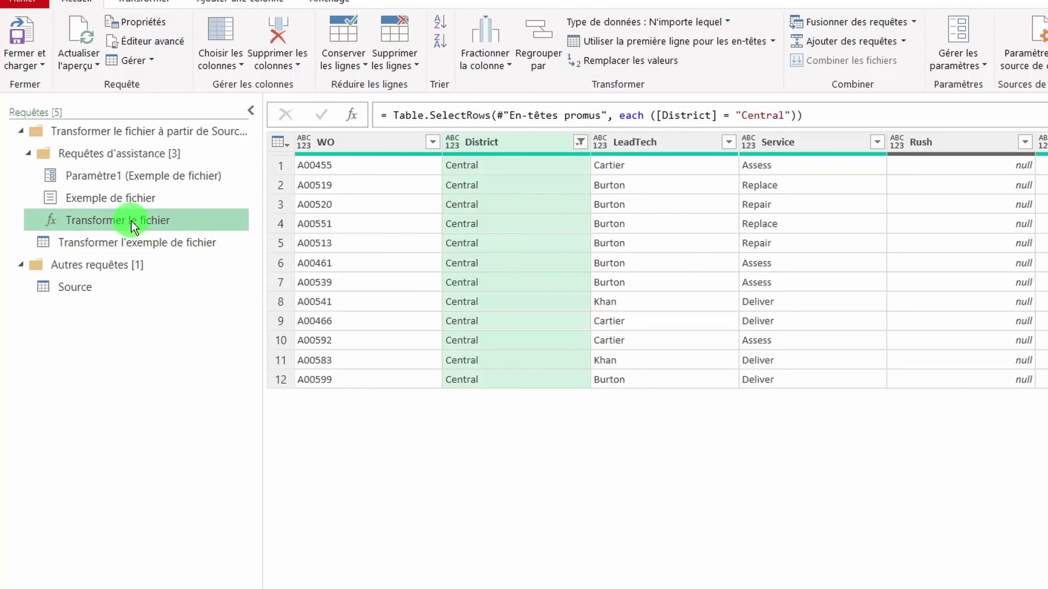
left_click(167, 48)
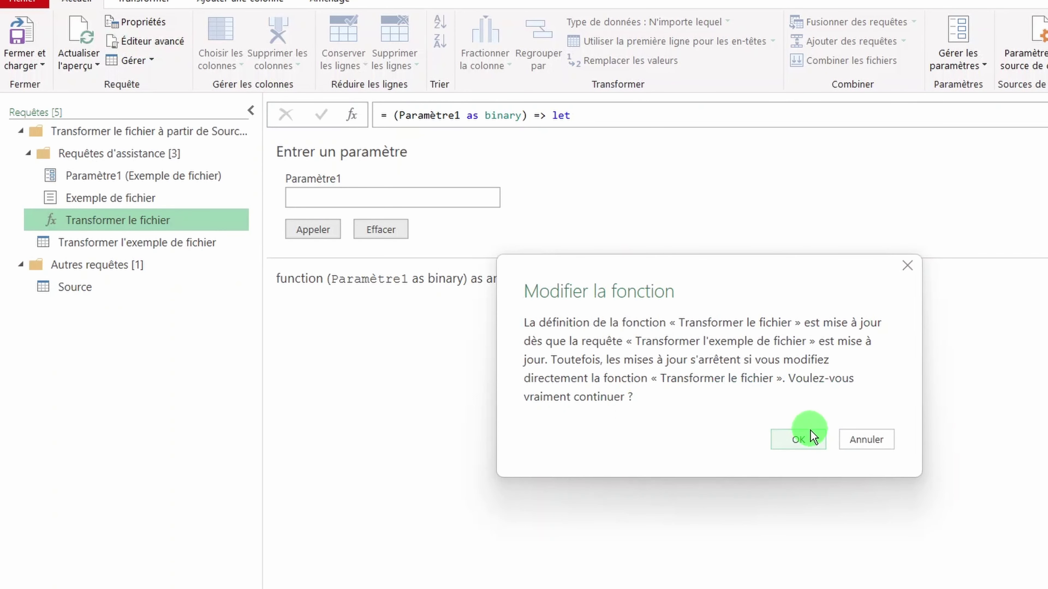
left_click(800, 438)
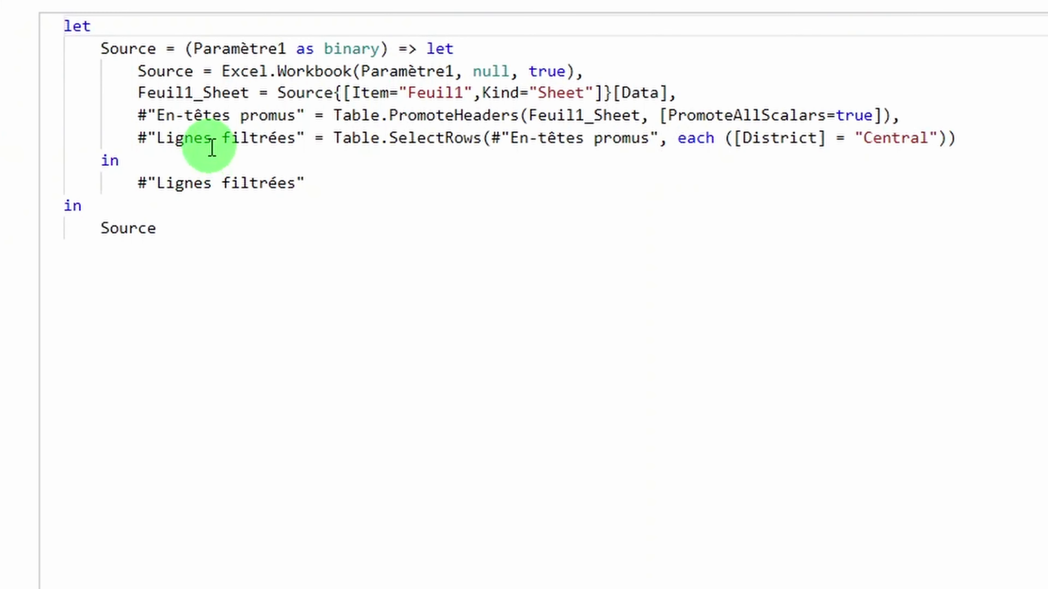
left_click_drag(213, 145, 585, 138)
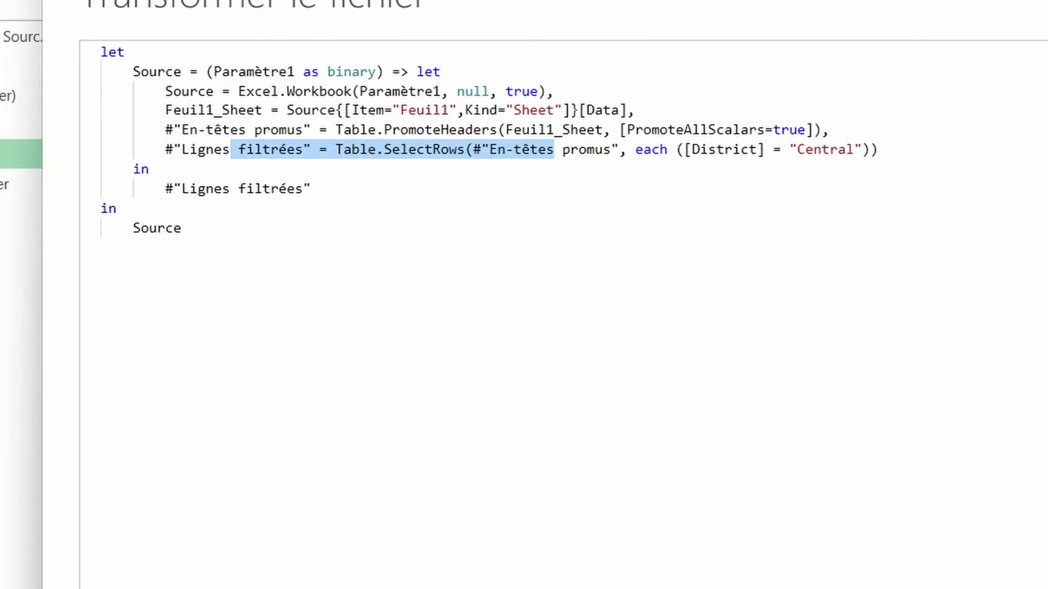
left_click(838, 553)
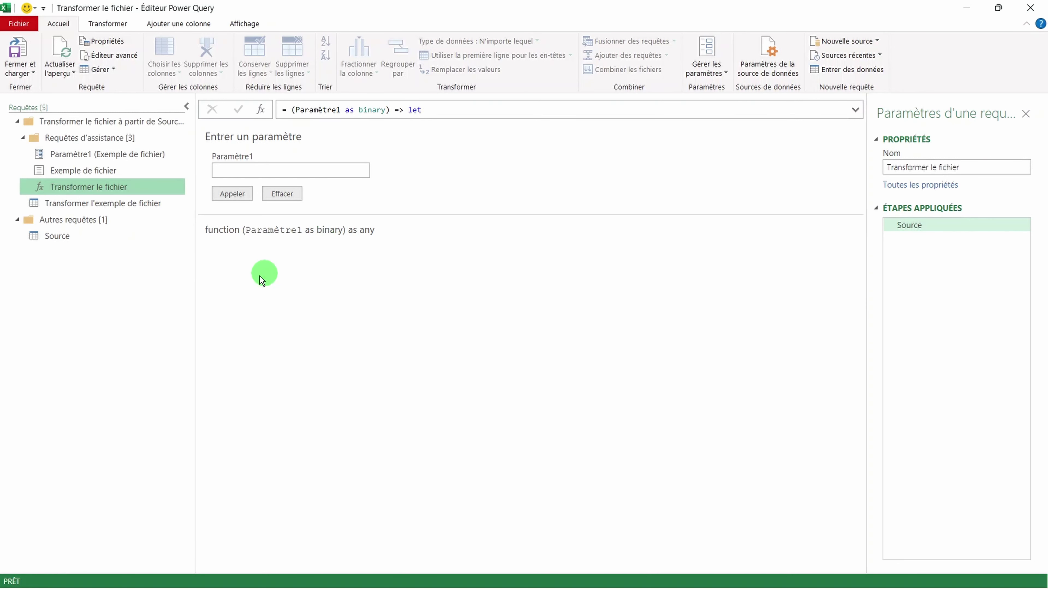
Step: Go back to the Transformer l'exemple de fichier query, and close and load the queries into the workbook
left_click(111, 204)
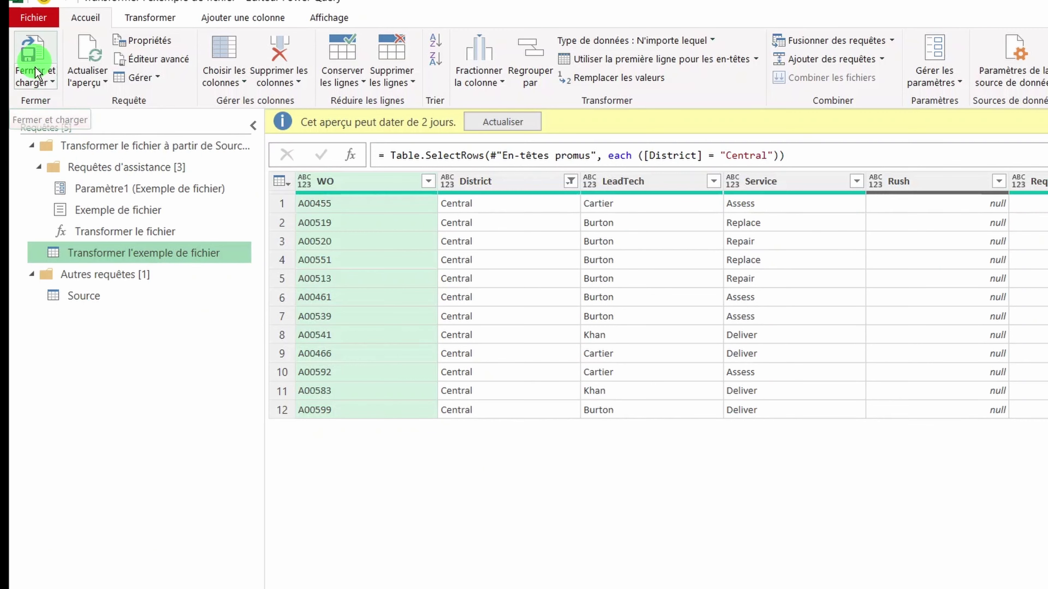
left_click(31, 82)
left_click(51, 100)
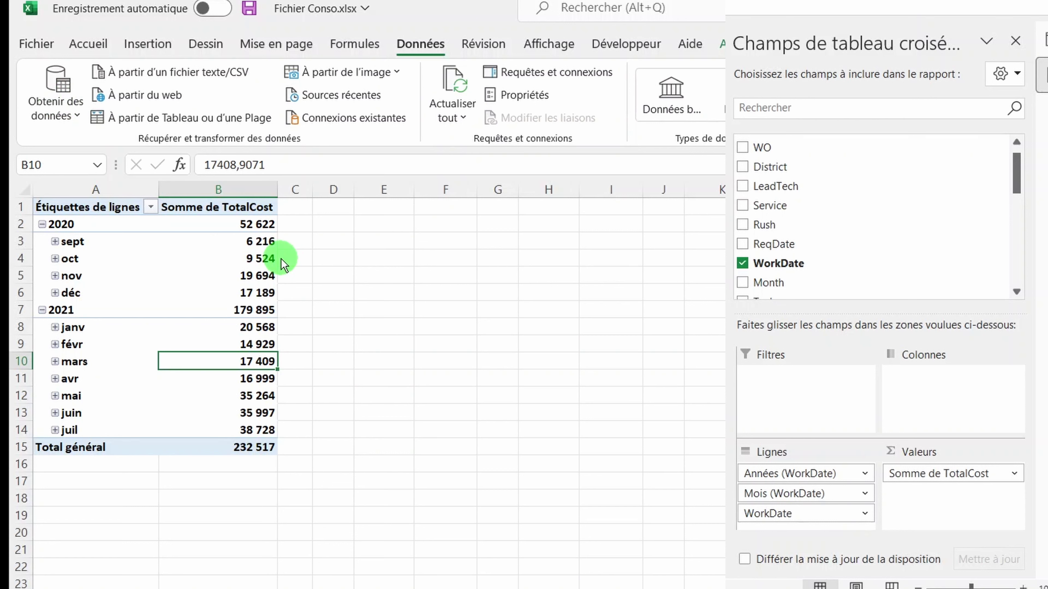
Step: Add District to the PivotTable columns and narrow the Central column of the sheet
left_click(268, 258)
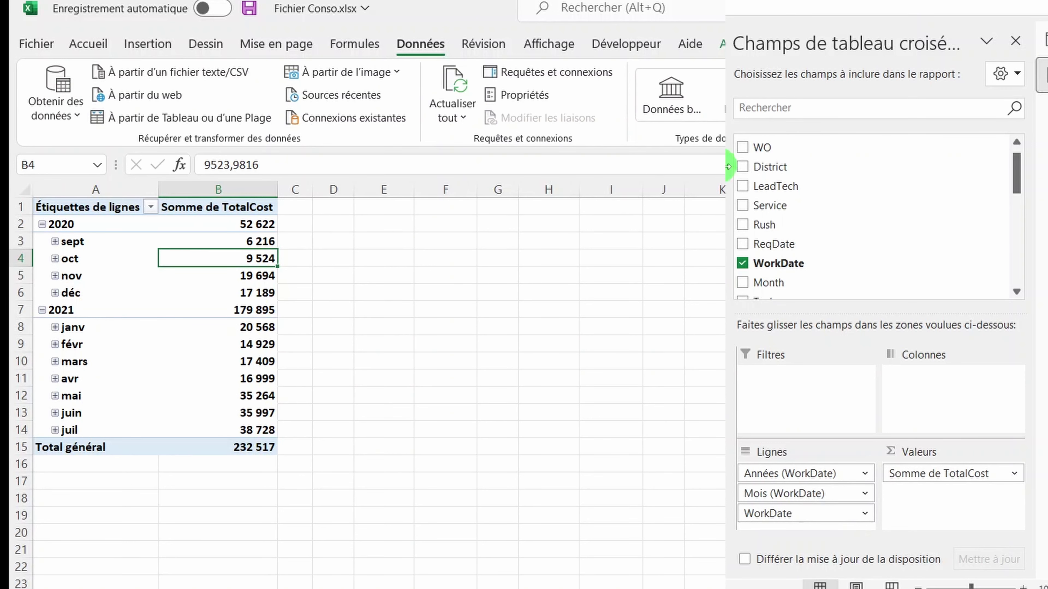
left_click_drag(775, 174, 913, 394)
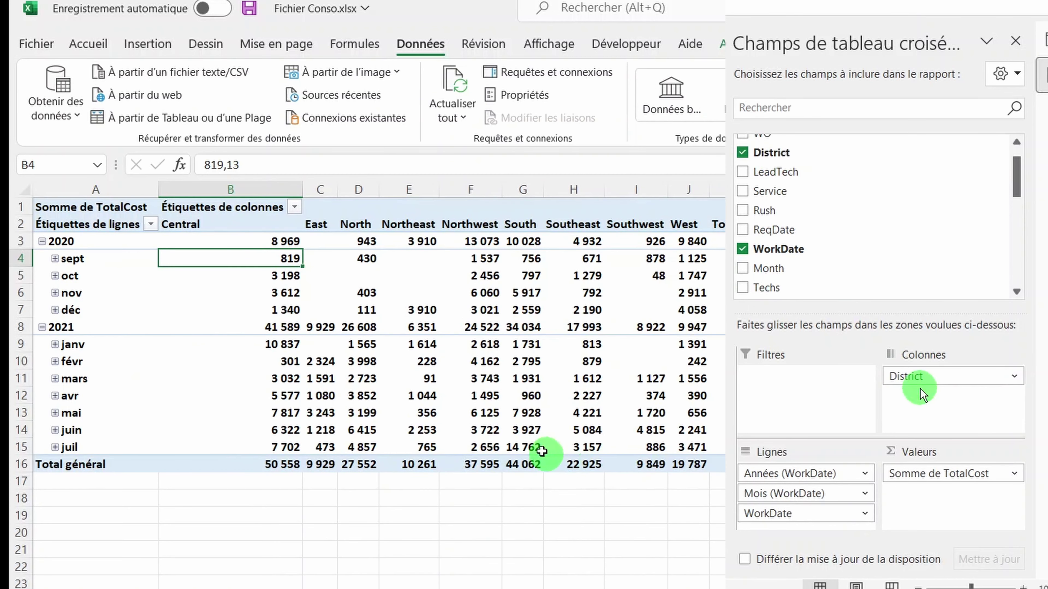
left_click_drag(303, 189, 238, 200)
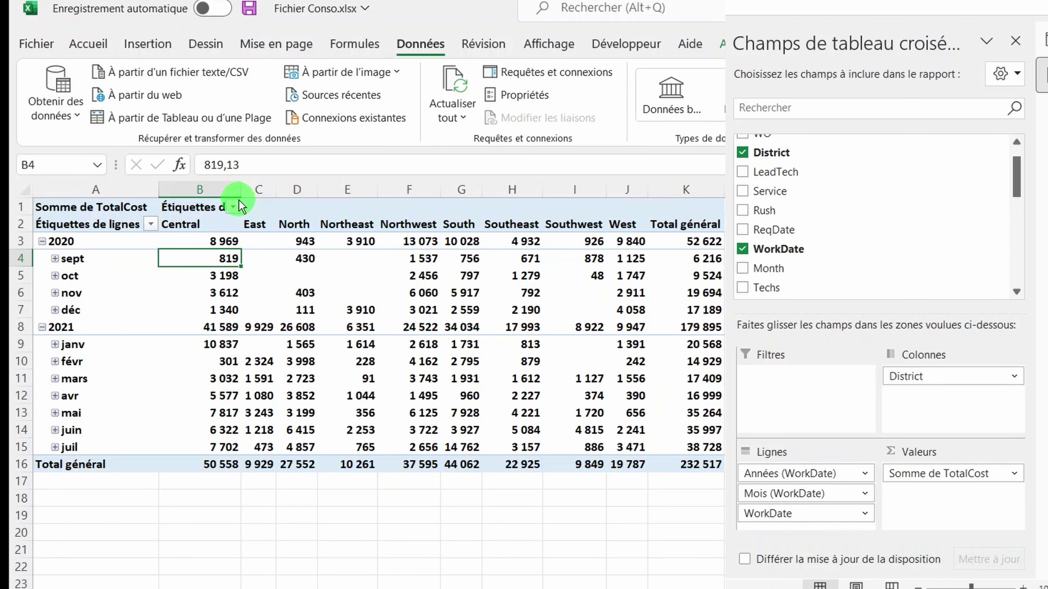
Step: Refresh the PivotTable to apply the District filter set in the sample file query
right_click(207, 323)
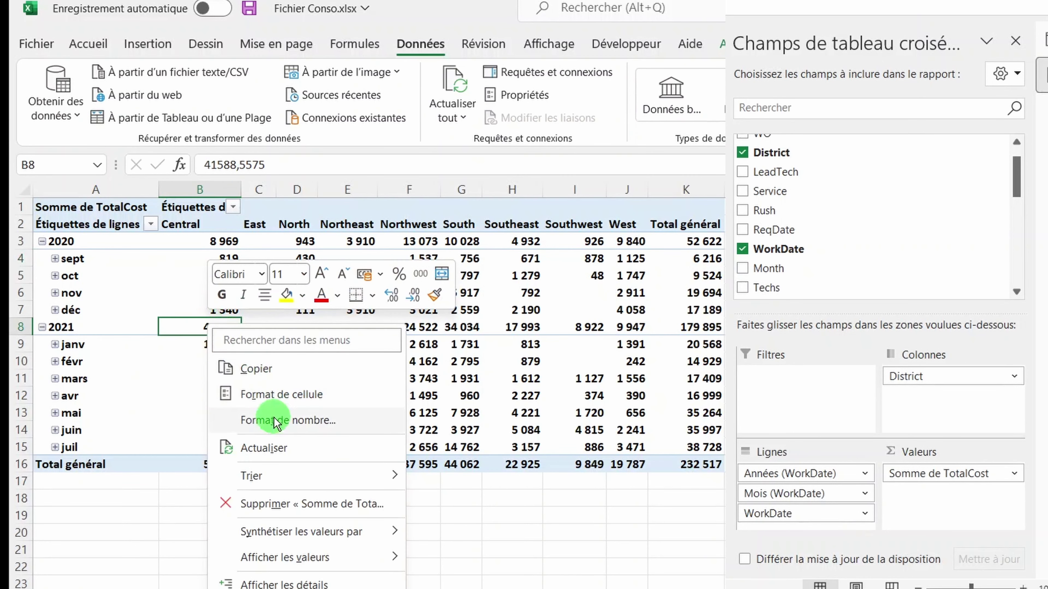
left_click(266, 445)
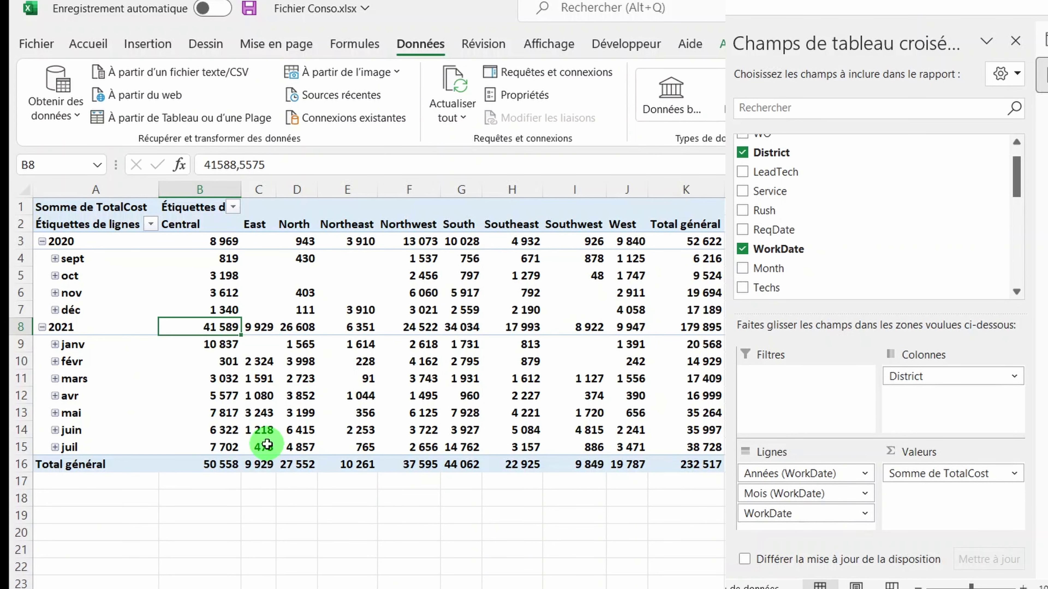